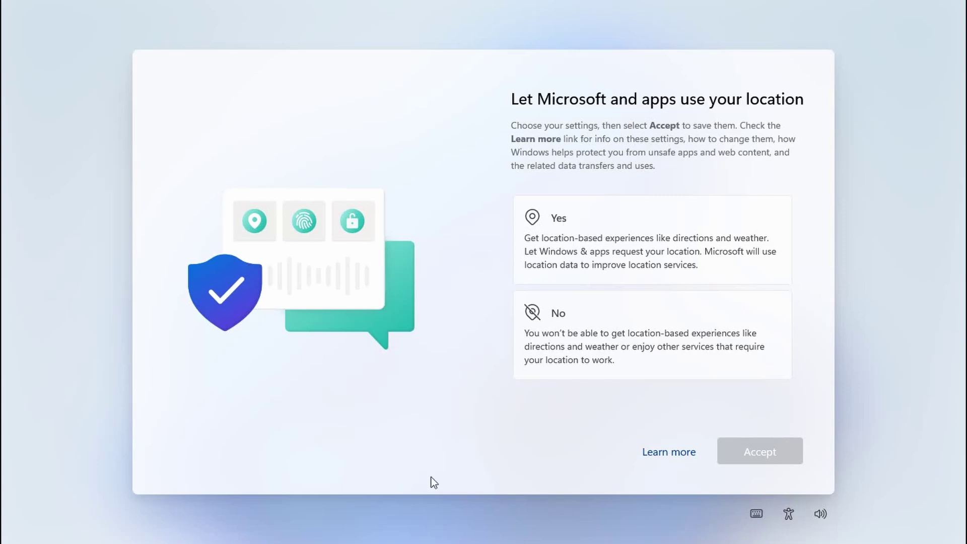
Allow location services and turn off Find my device in Setup.
left_click(621, 258)
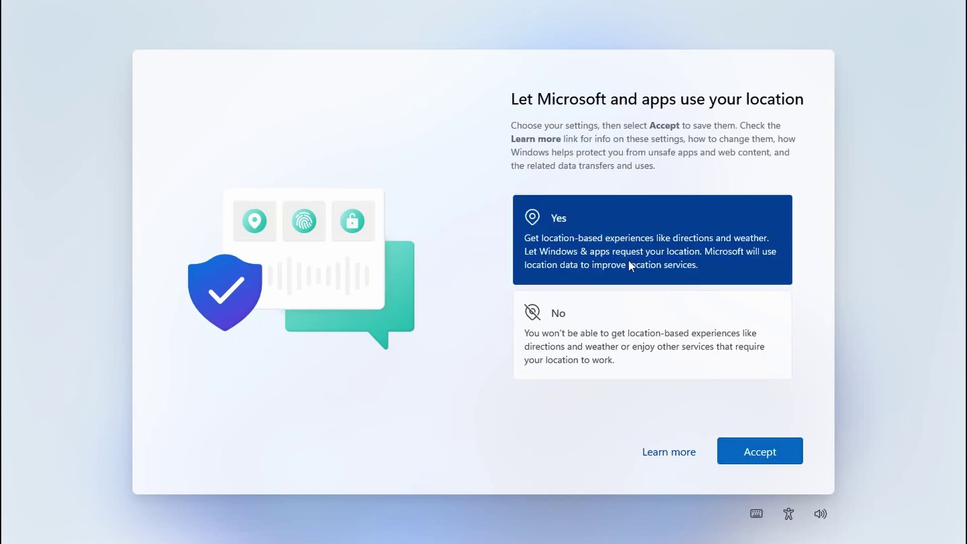
left_click(762, 455)
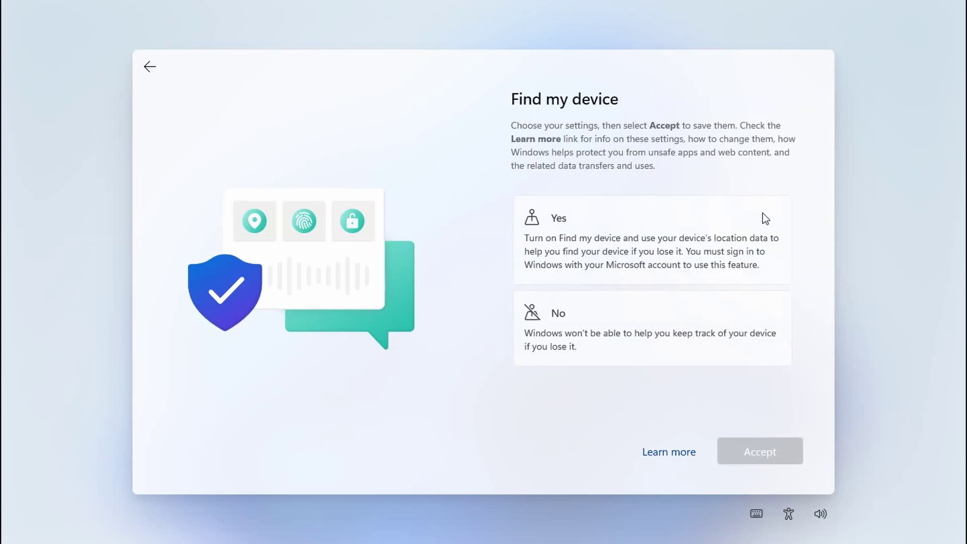
left_click(606, 331)
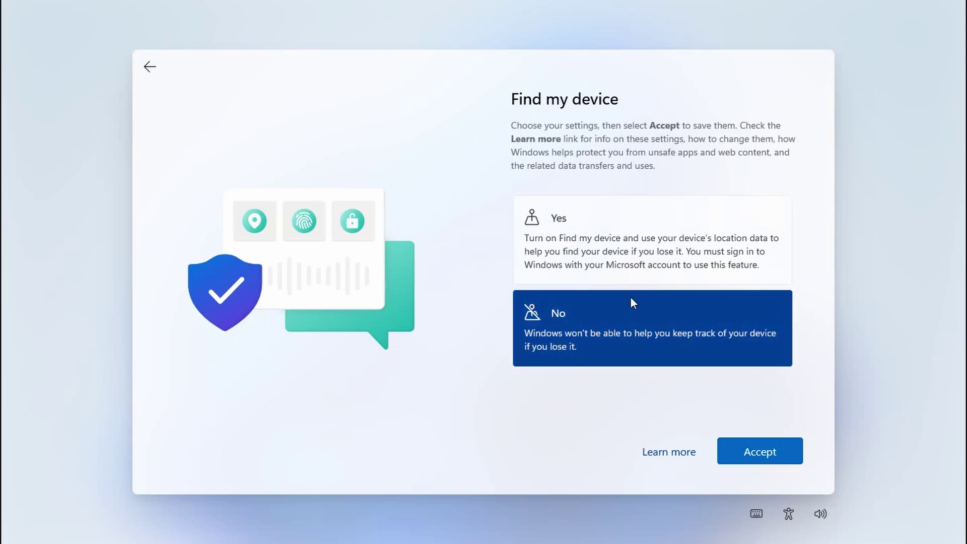
left_click(764, 452)
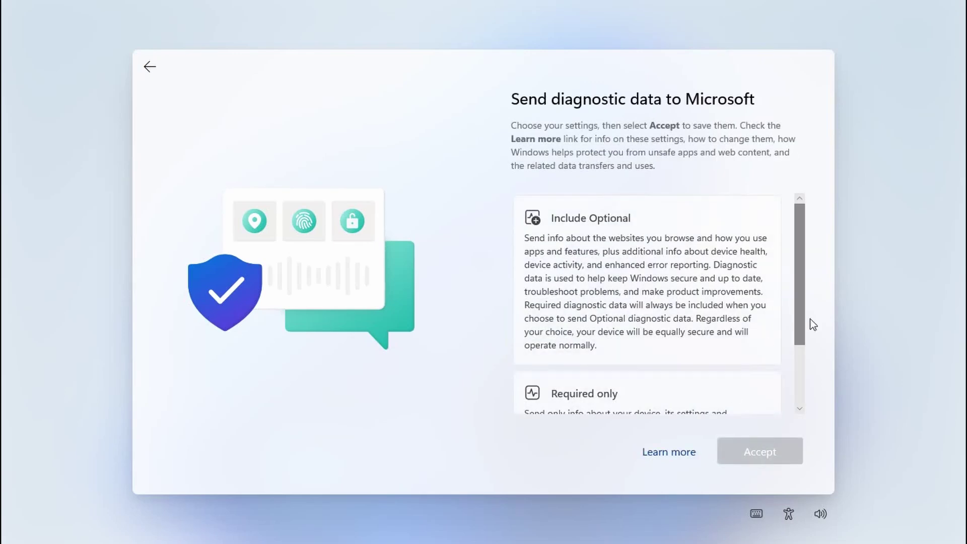
Send Required only diagnostic data and decline inking/typing and tailored experiences to finish setup.
left_click_drag(800, 320, 804, 391)
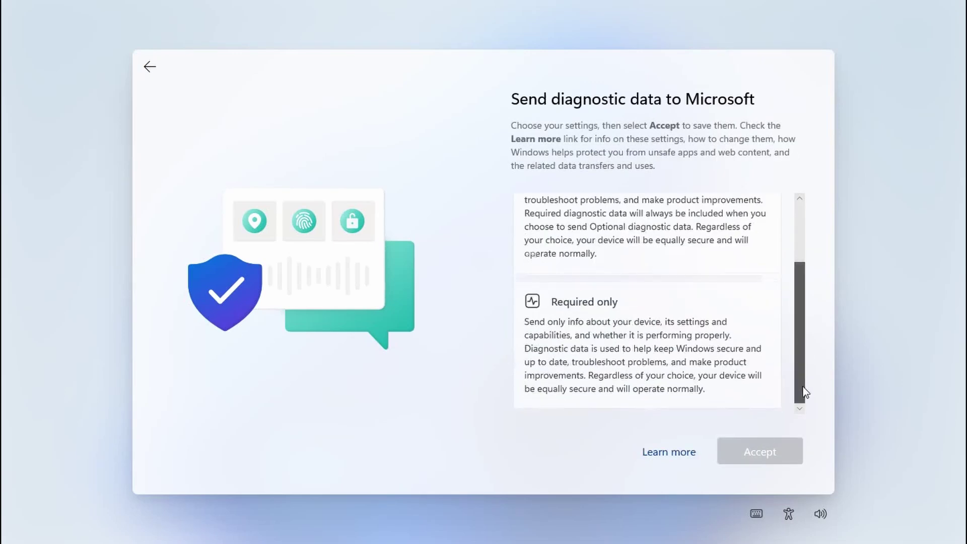
left_click(684, 355)
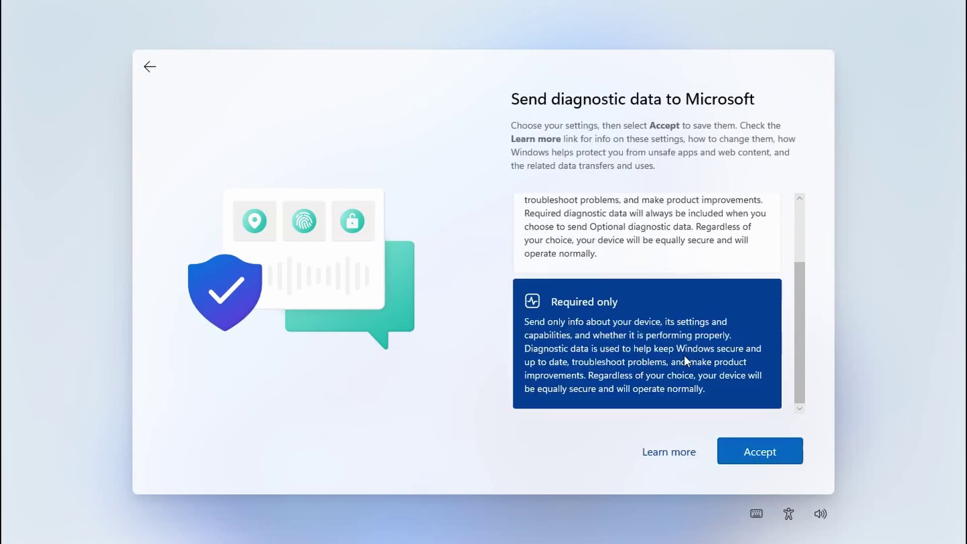
left_click(748, 456)
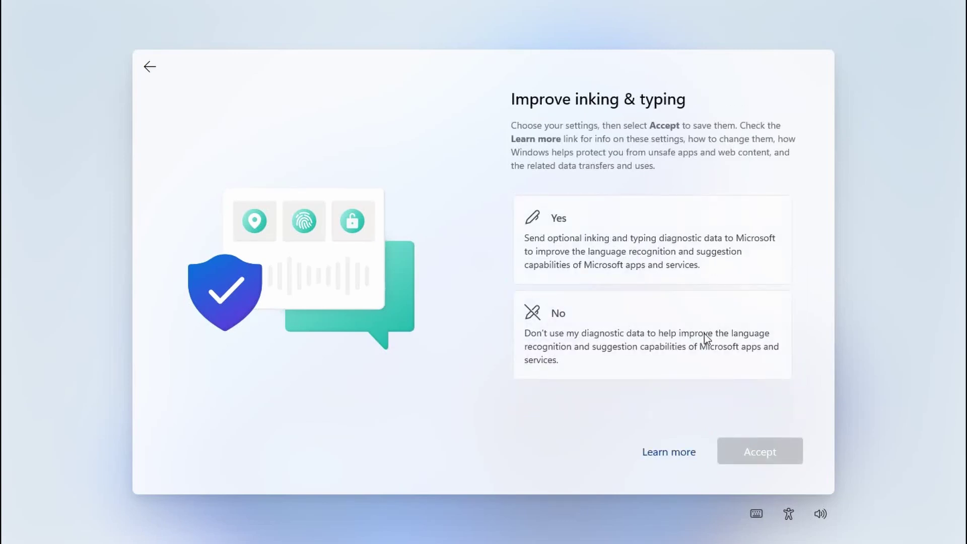
left_click(704, 333)
left_click(763, 452)
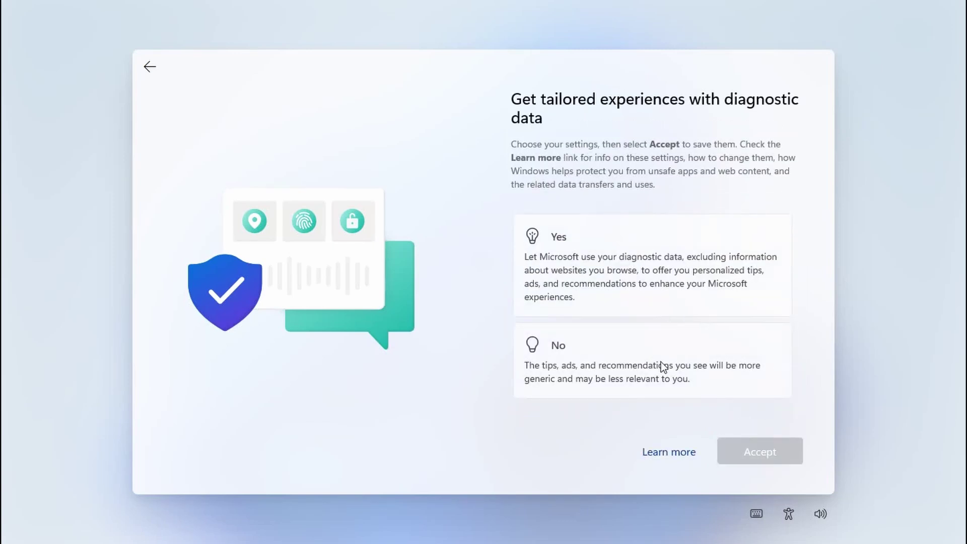
left_click(661, 361)
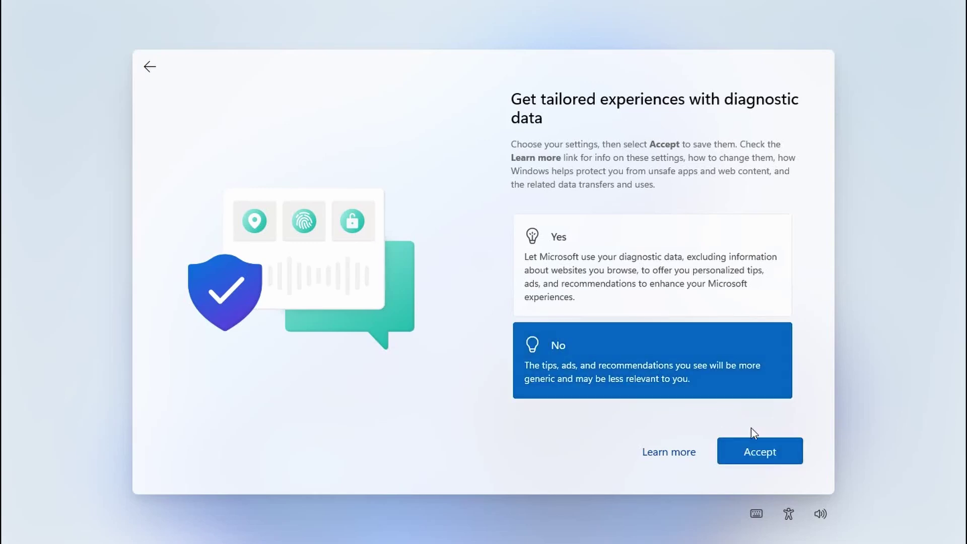
left_click(763, 456)
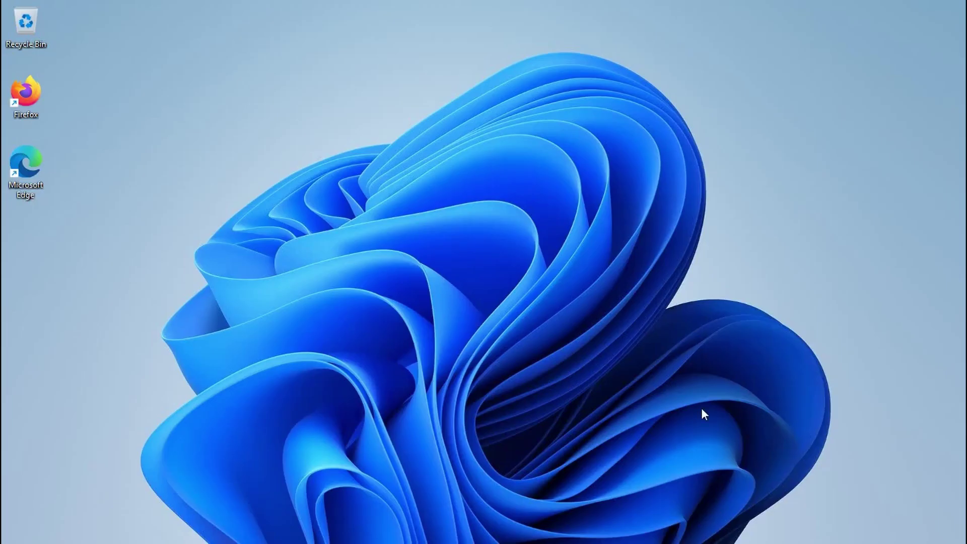
Bring up the Start menu, dismiss it, then reopen it.
key("super")
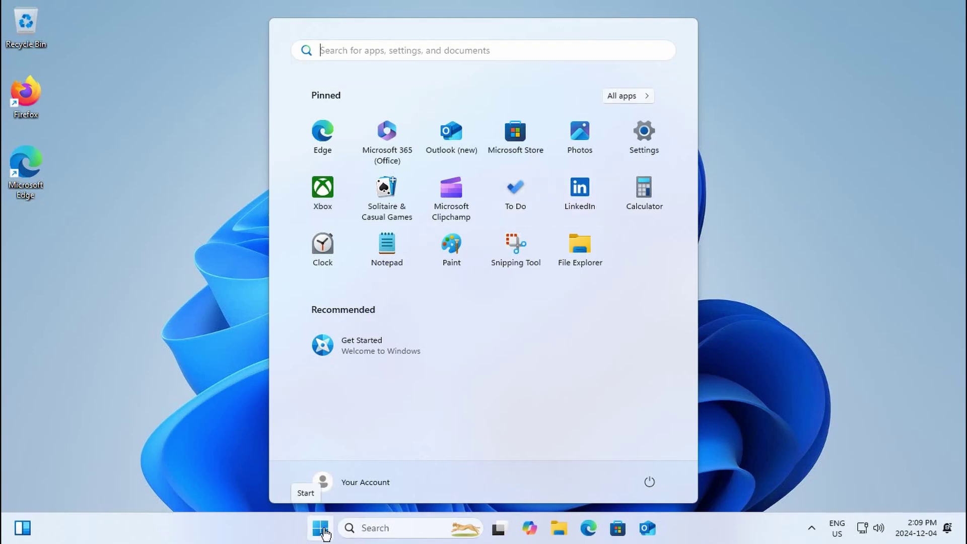
left_click(237, 457)
left_click(319, 529)
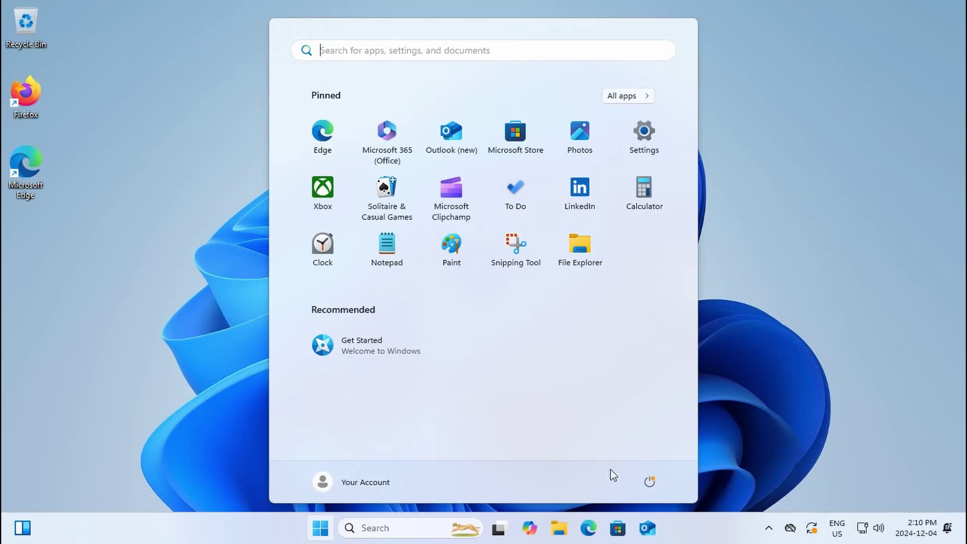
Lock the PC from the power menu, then sign back in.
left_click(649, 482)
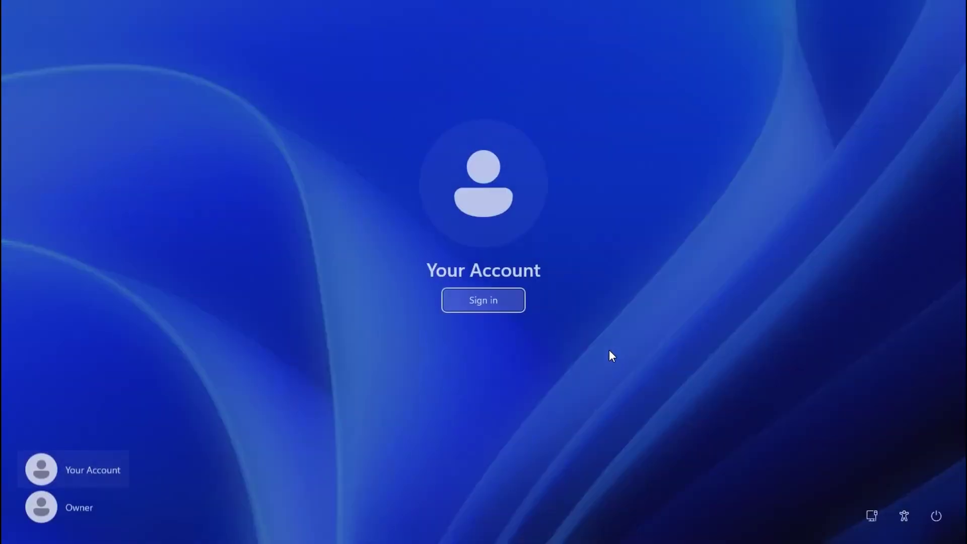
left_click(497, 305)
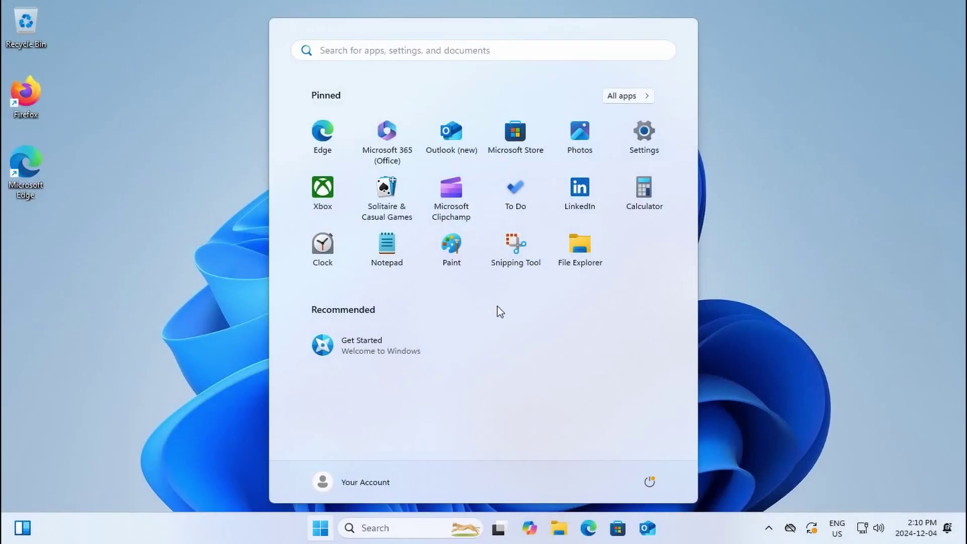
Show the power options, then close them along with the Start menu.
left_click(650, 483)
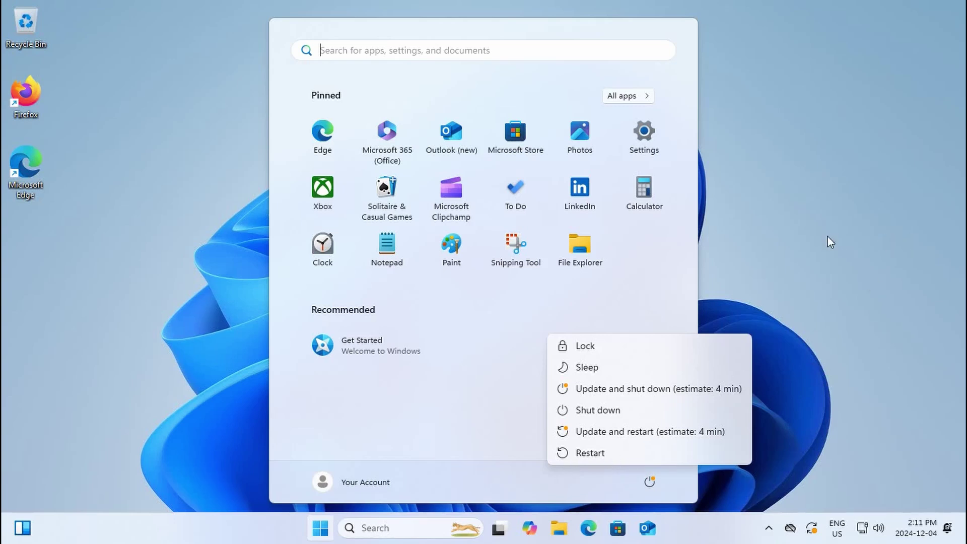
left_click(310, 524)
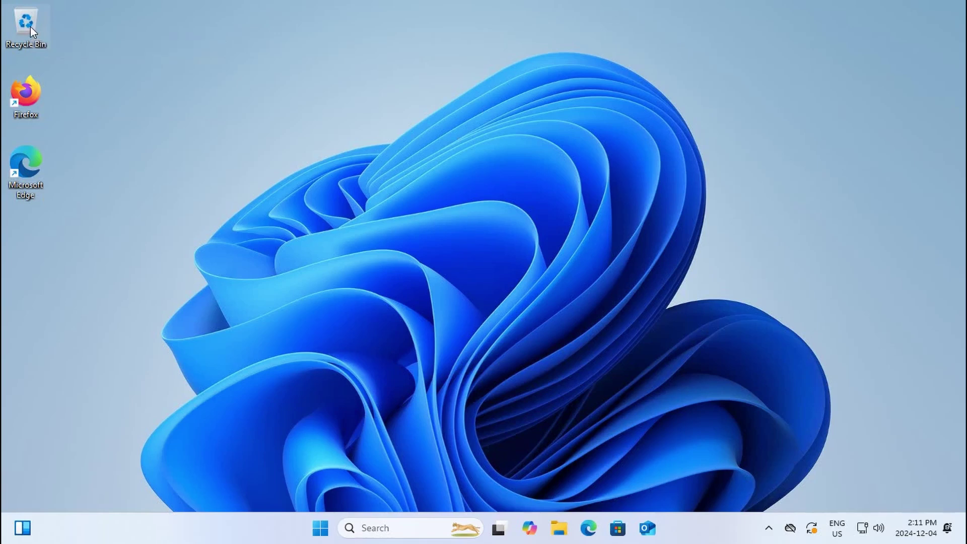
Check the Recycle Bin's context menu to confirm it is empty, then dismiss it.
right_click(30, 28)
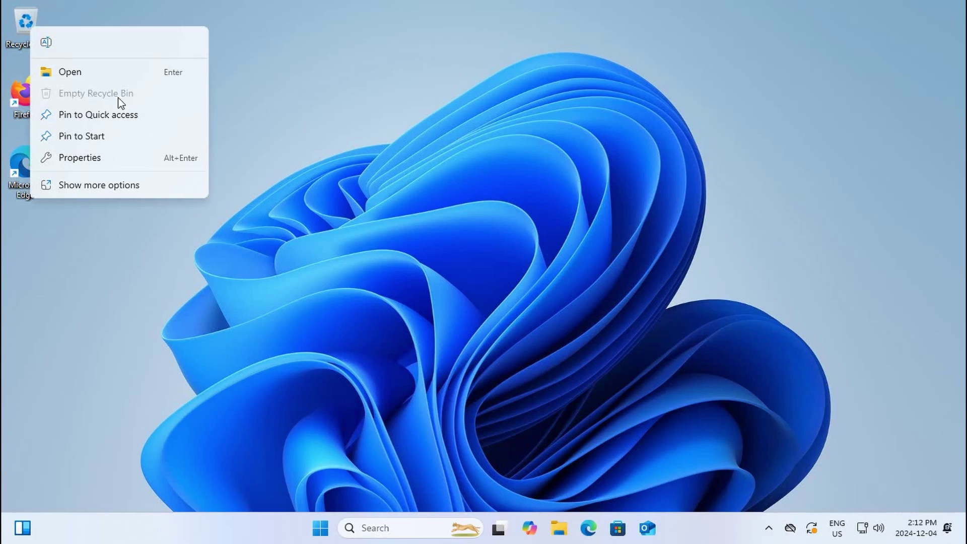
left_click(327, 138)
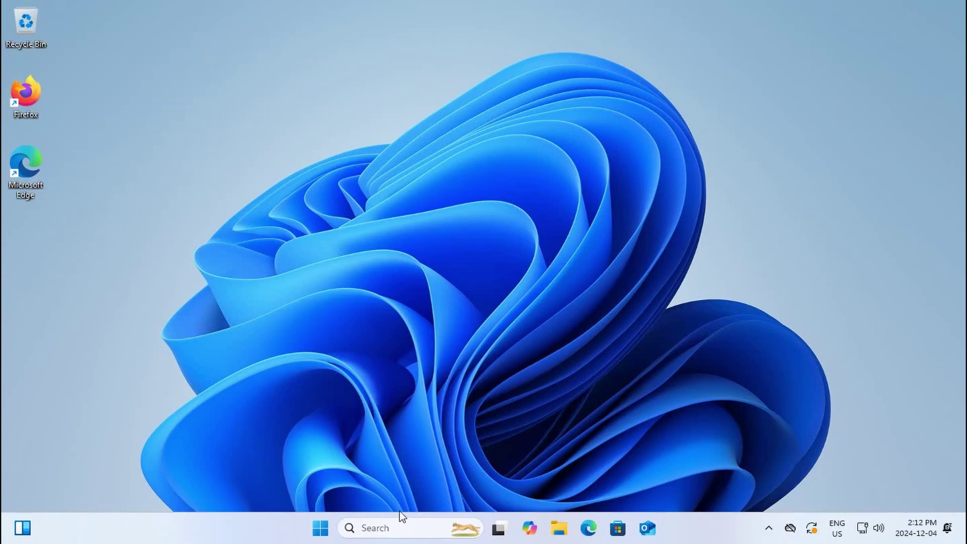
Launch Notepad from search, type 'Write a text file ...', and close it without saving.
left_click(374, 529)
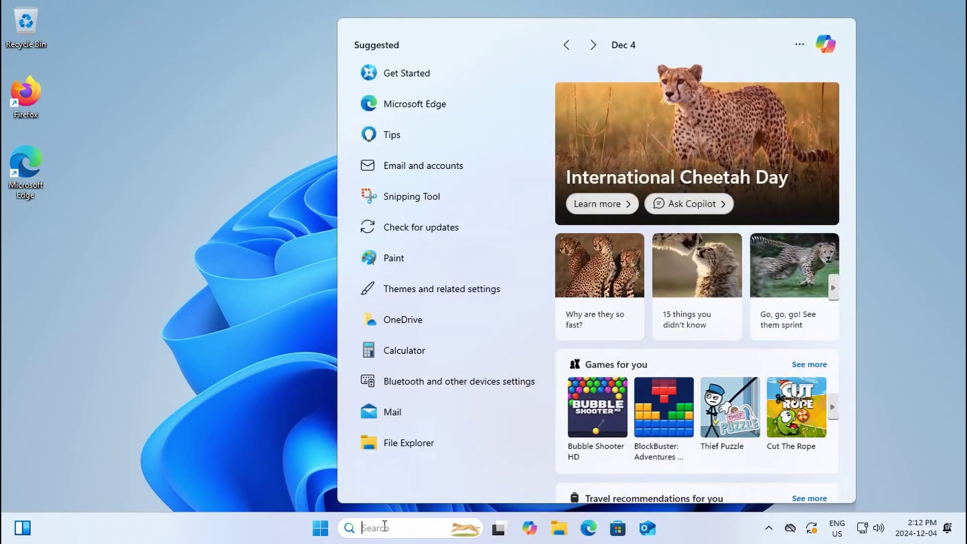
type("n")
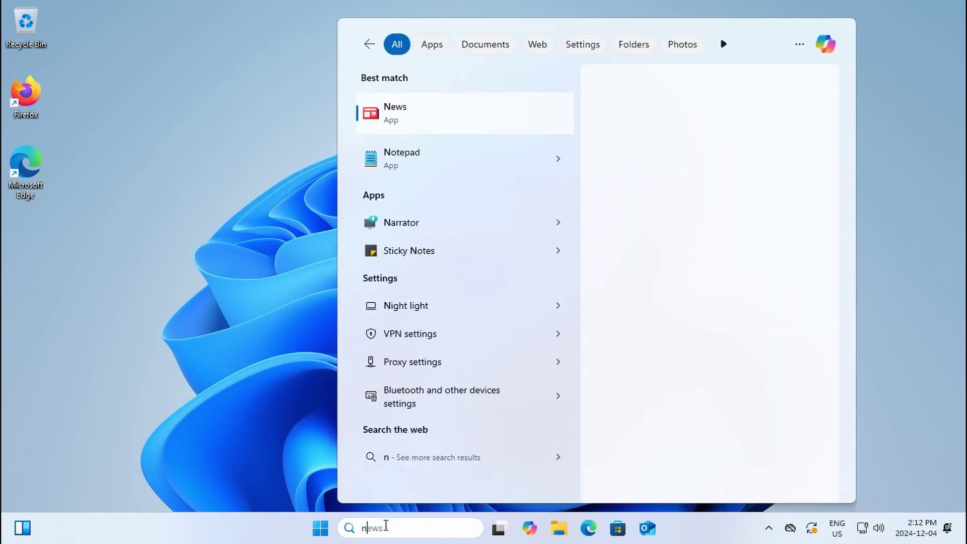
type("otepad")
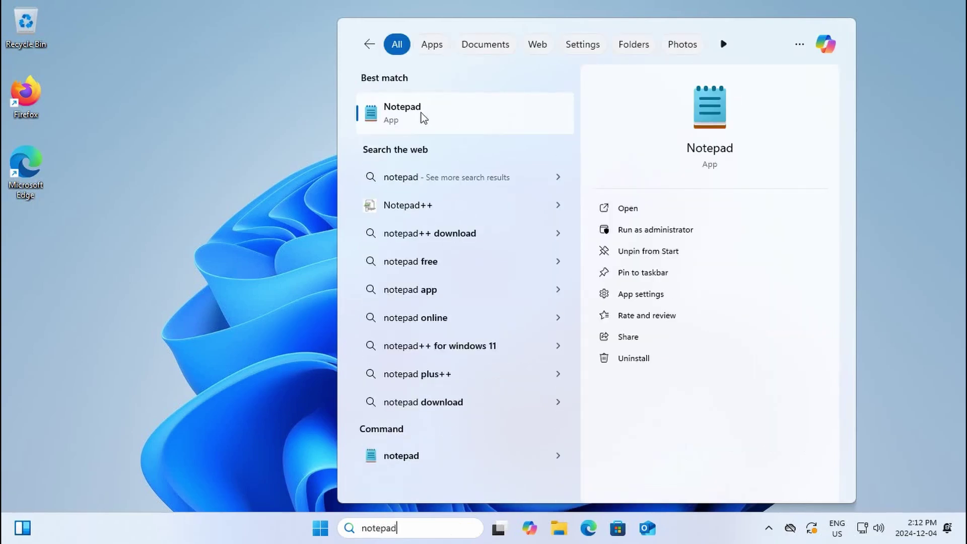
left_click(388, 119)
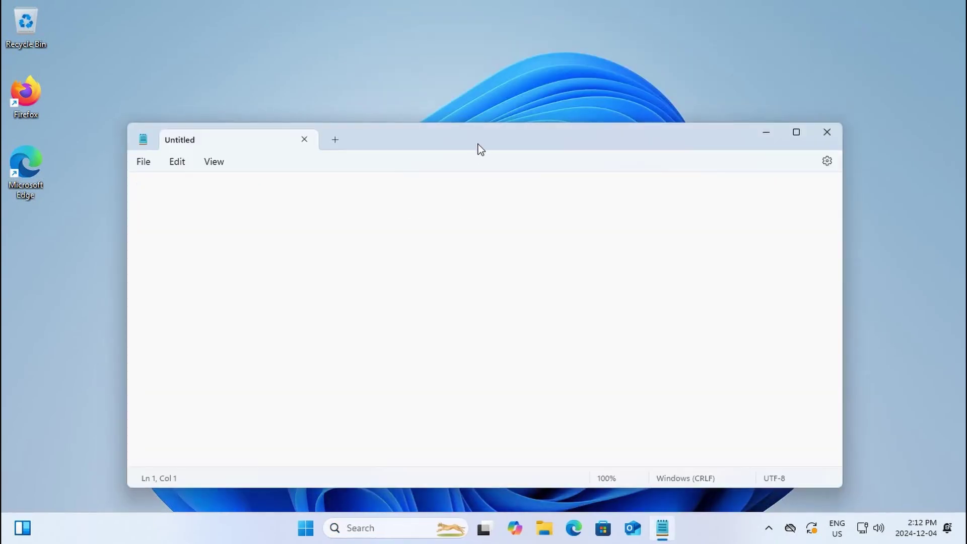
left_click_drag(480, 148, 519, 114)
type("Write a tex")
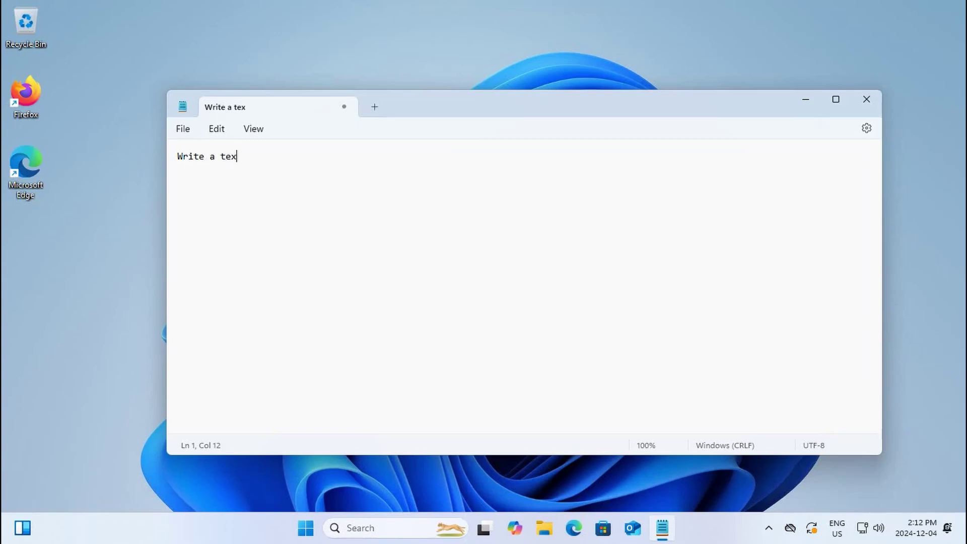
type("t file ...")
left_click(865, 102)
left_click(518, 308)
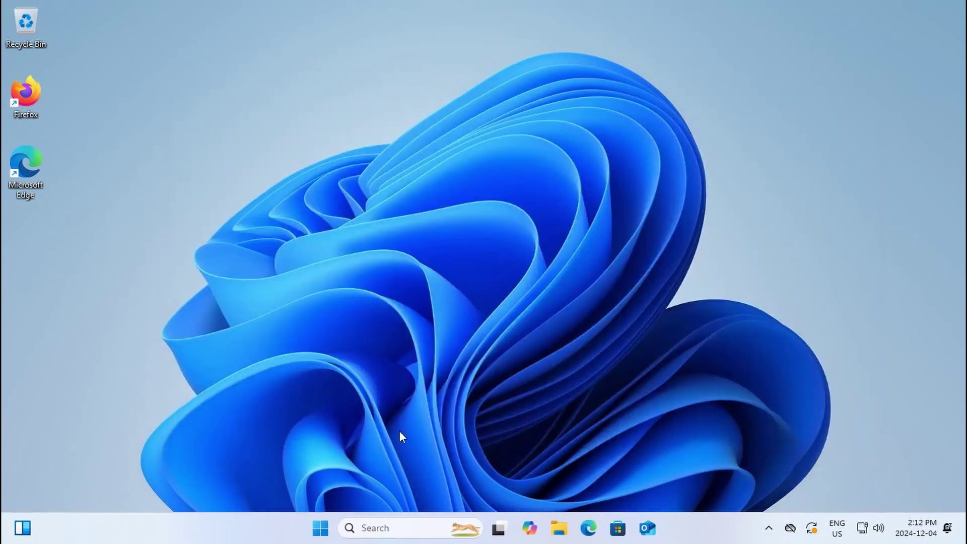
Browse the Widgets board's weather and news, then close it.
left_click(24, 534)
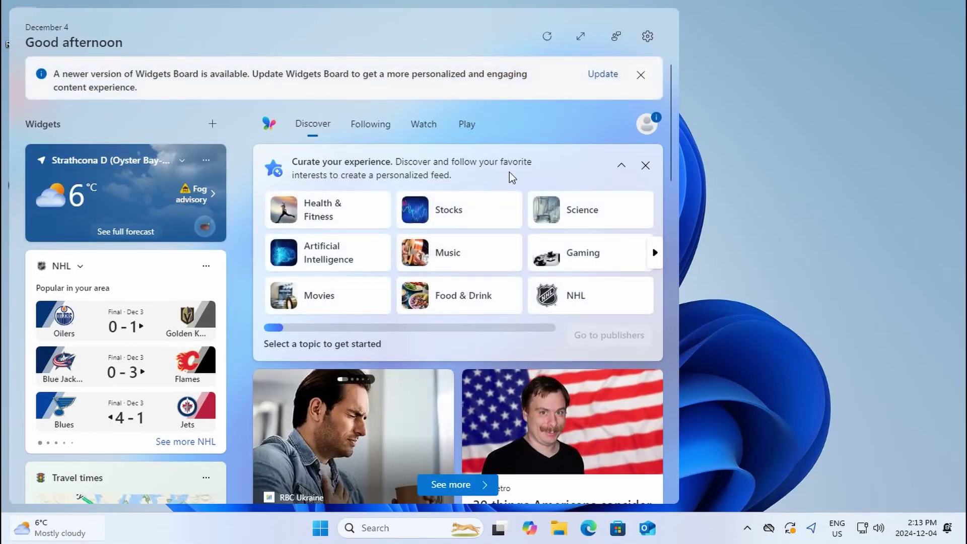
scroll(503, 324, "down", 8)
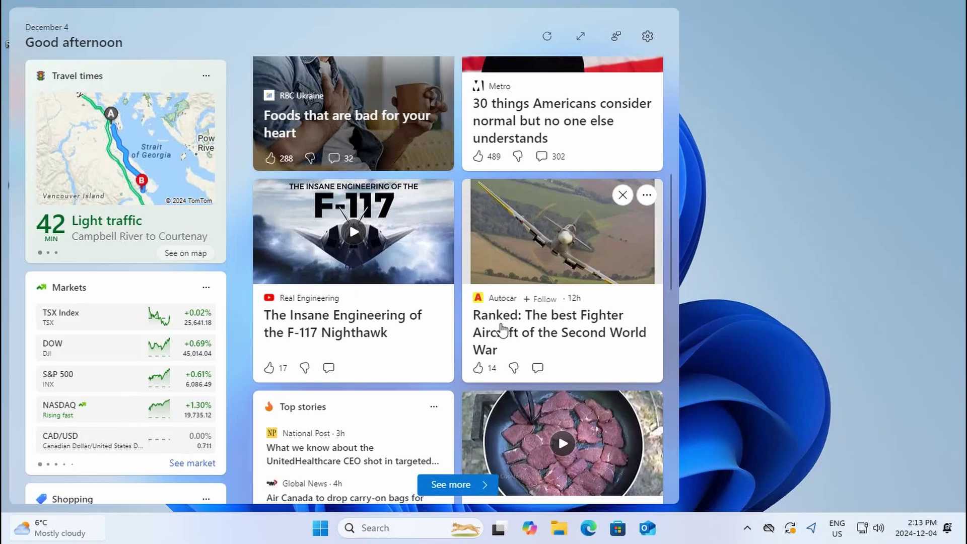
scroll(502, 330, "down", 8)
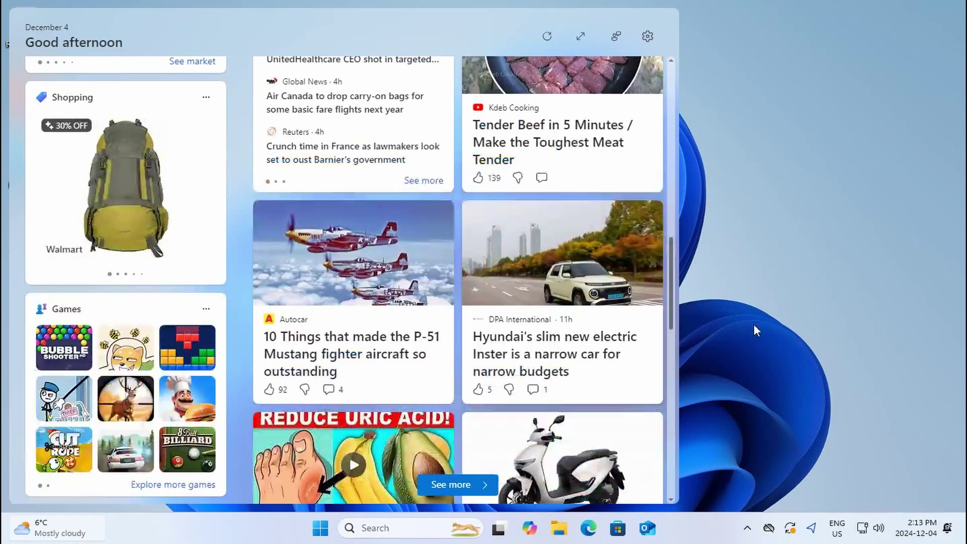
left_click(754, 326)
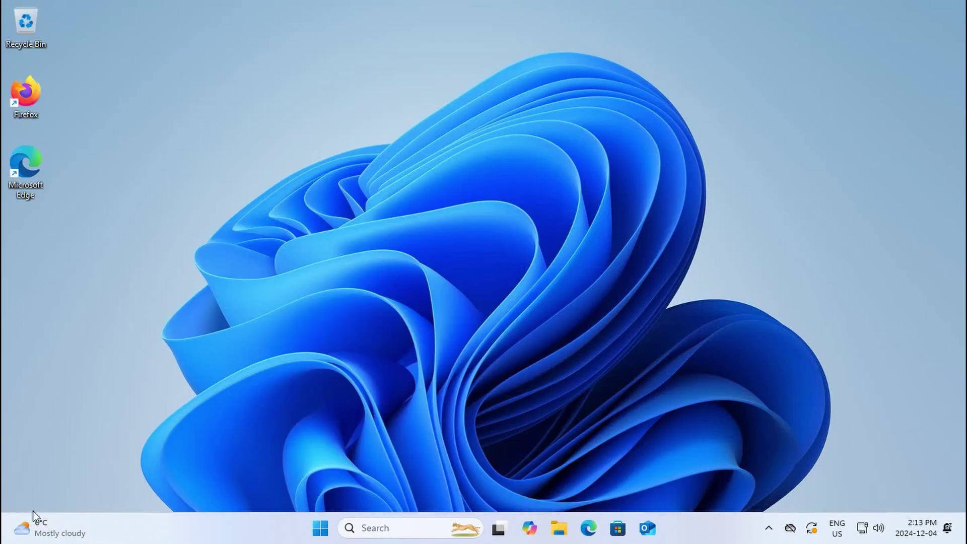
Open Taskbar settings maximized and switch the Widgets taskbar item Off.
right_click(221, 524)
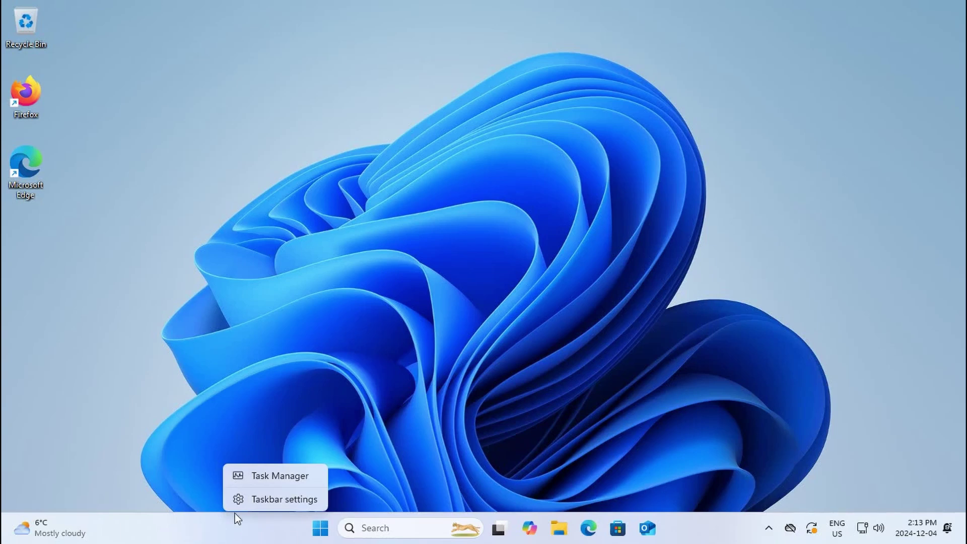
left_click(272, 499)
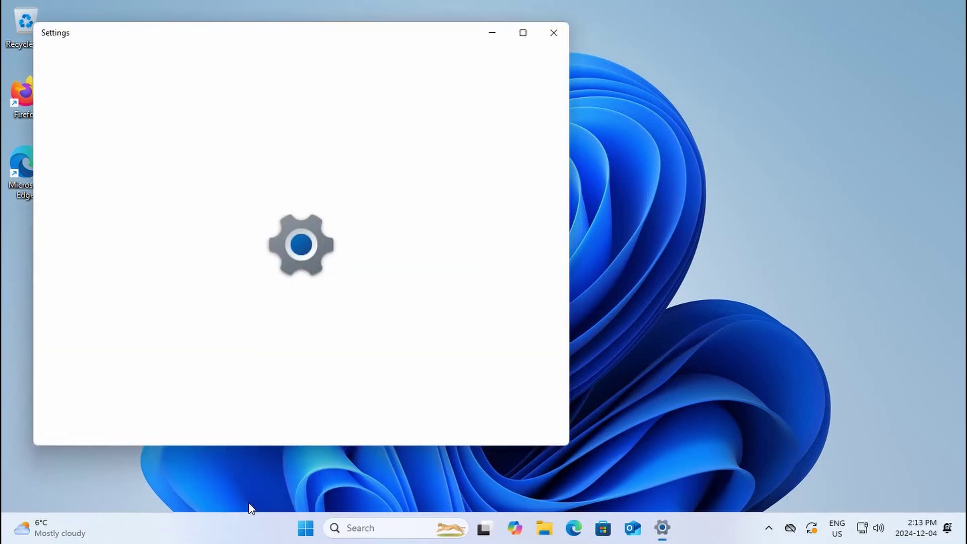
left_click(523, 33)
mouse_move(920, 16)
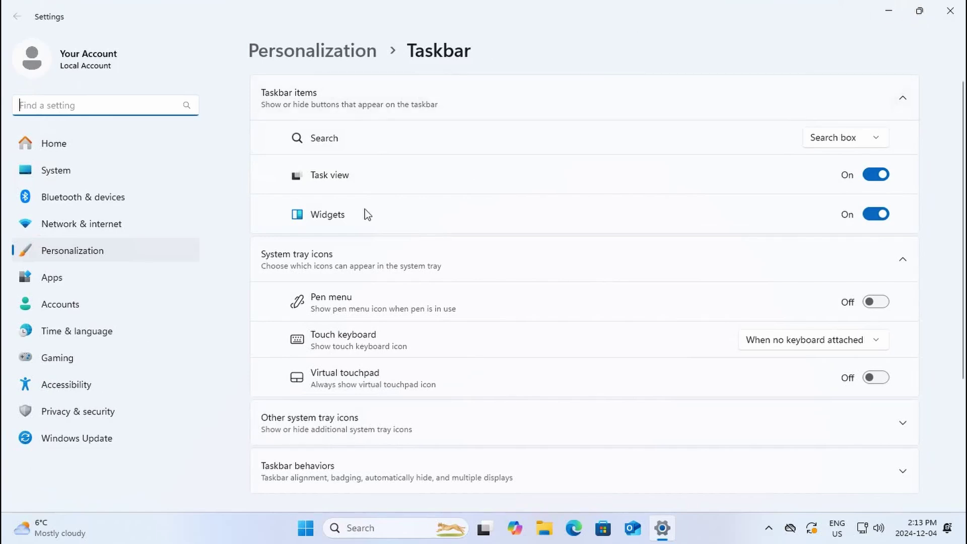
left_click(874, 216)
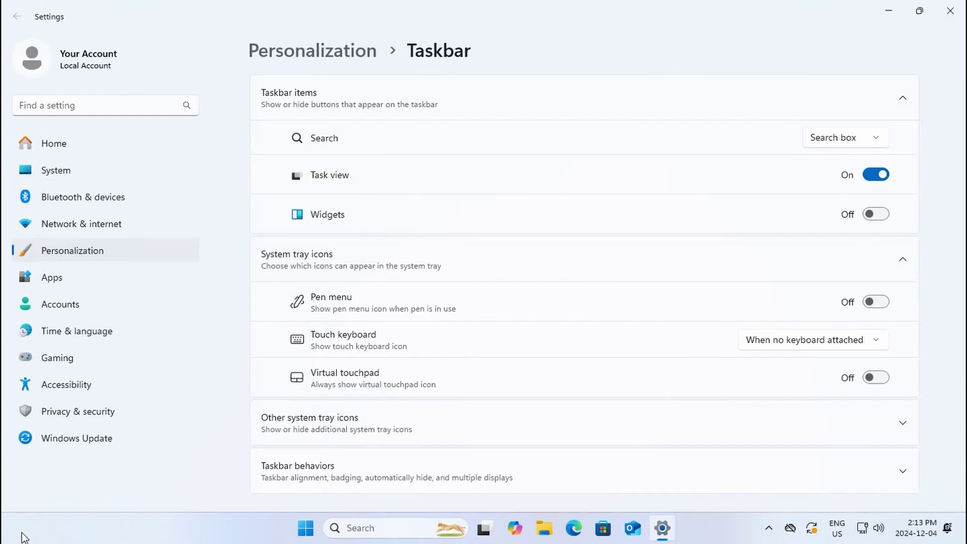
Under Taskbar behaviors, change Taskbar alignment from Center to Left.
scroll(519, 443, "down", 3)
scroll(521, 440, "down", 2)
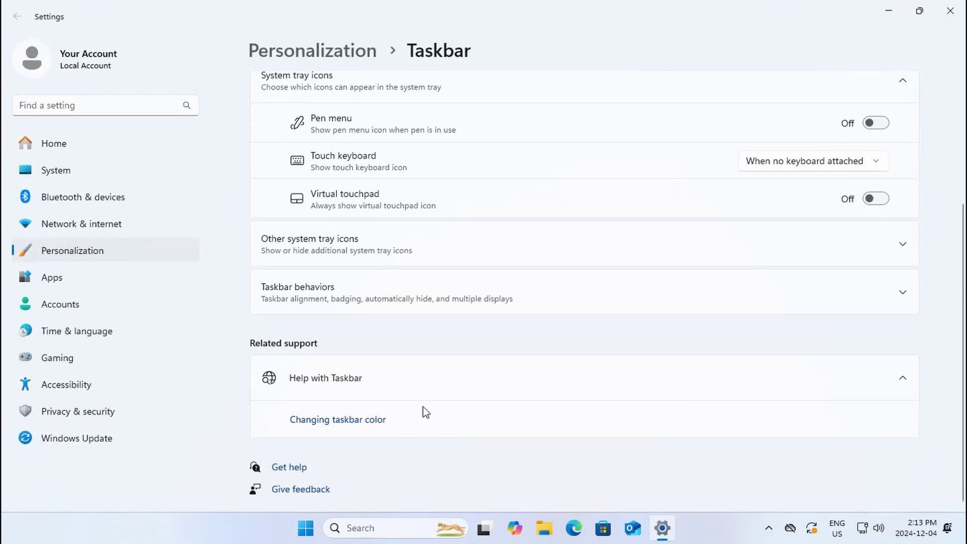
left_click(418, 294)
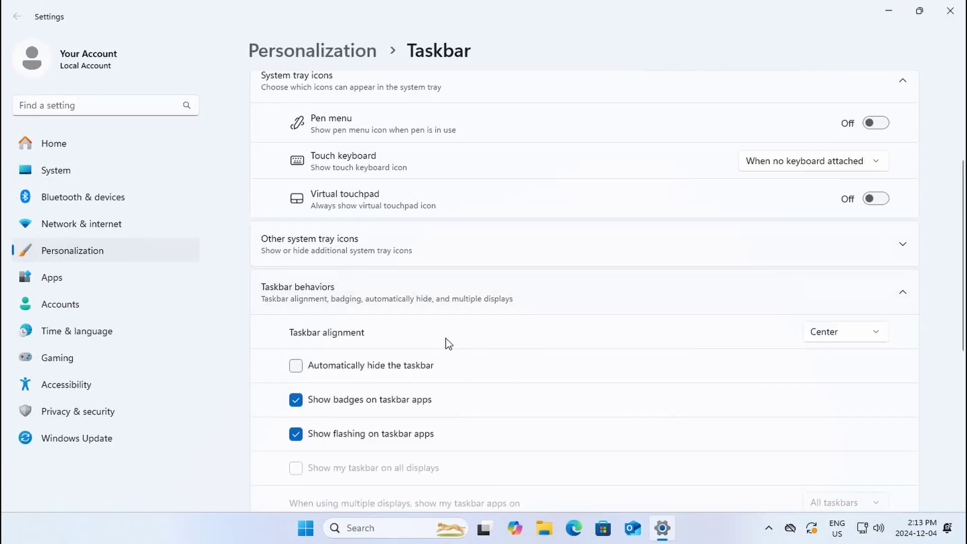
left_click(848, 333)
left_click(823, 309)
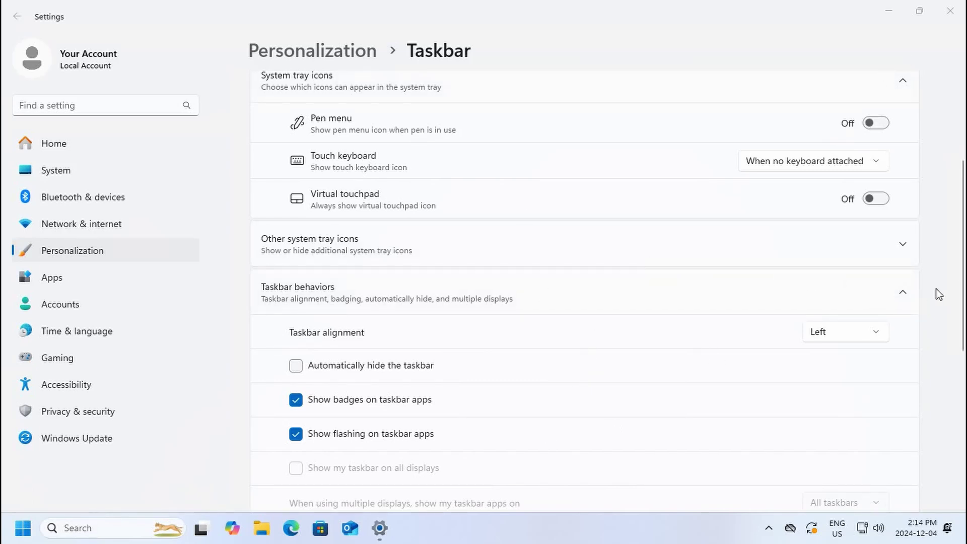
Set taskbar Search to 'Search icon only', then test the icon by opening and closing search.
scroll(940, 294, "up", 3)
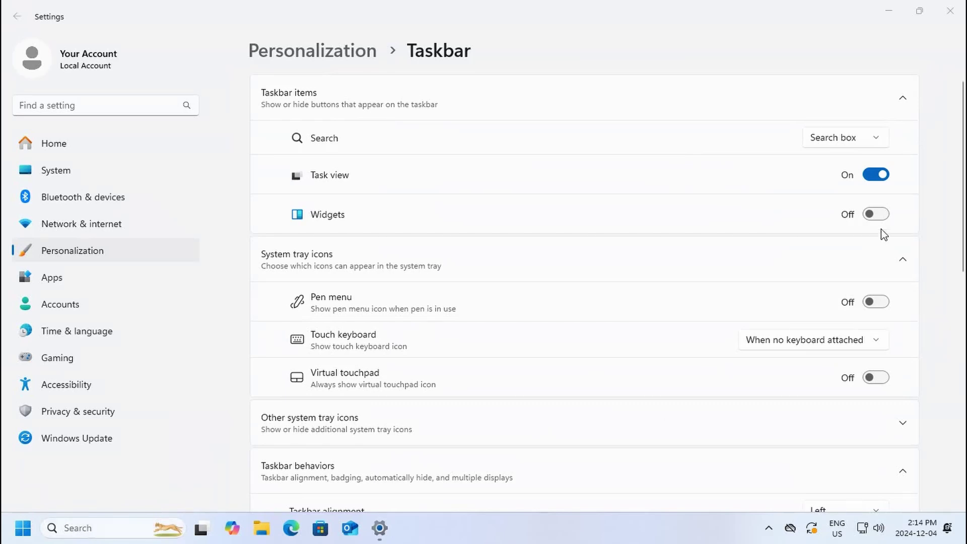
left_click(874, 143)
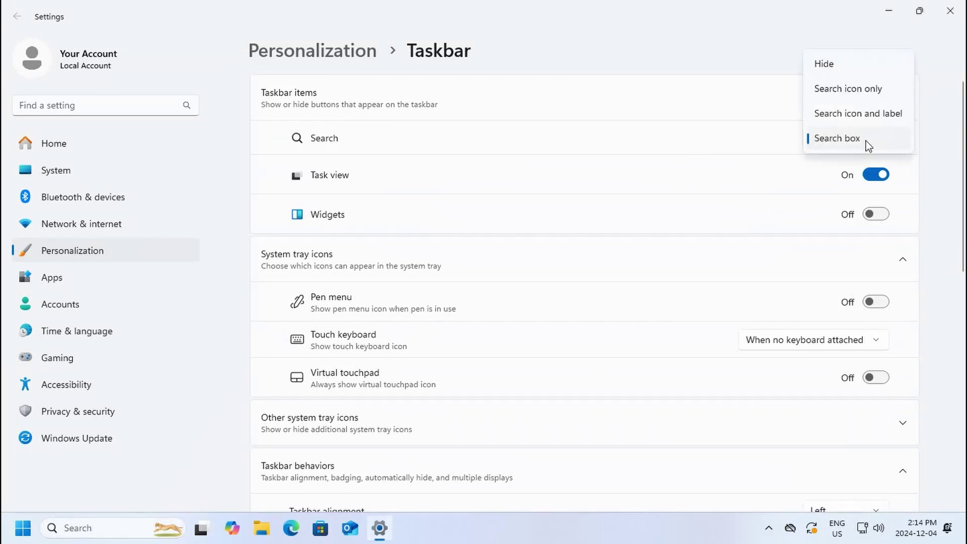
left_click(847, 95)
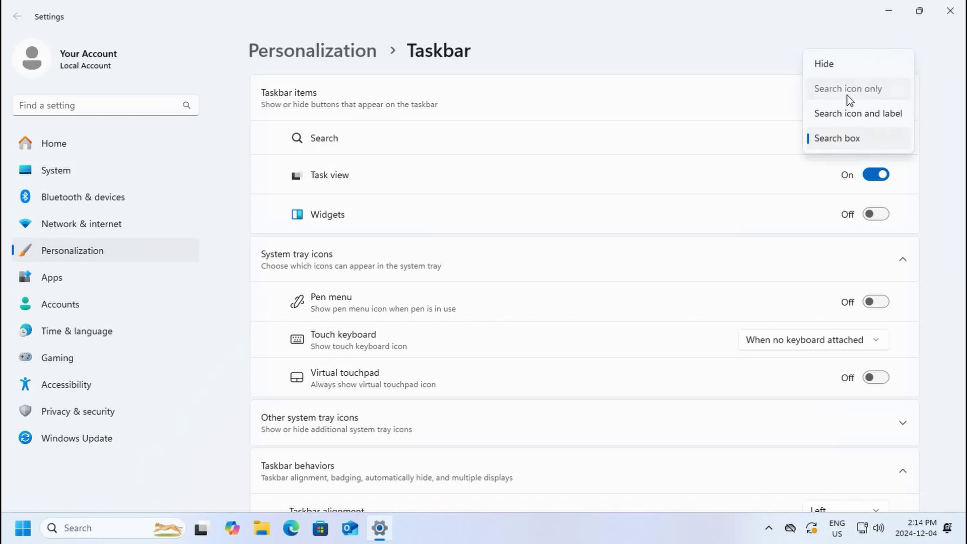
left_click(52, 530)
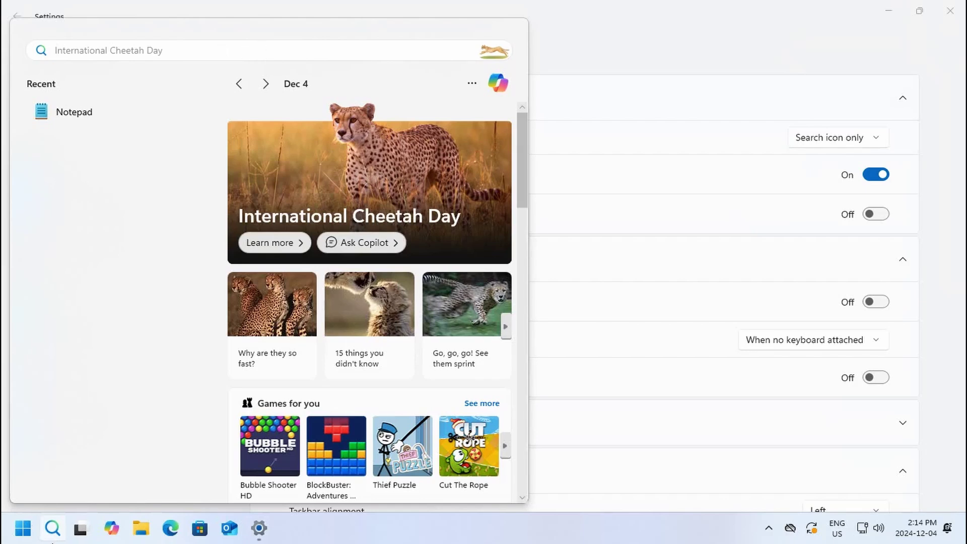
left_click(53, 537)
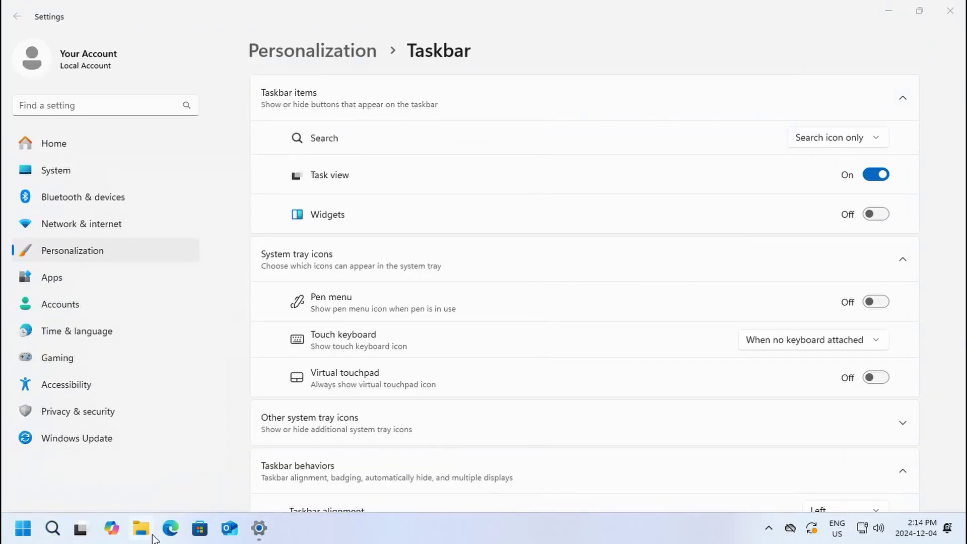
Open two File Explorer windows from the taskbar's File Explorer jump list.
scroll(529, 308, "down", 8)
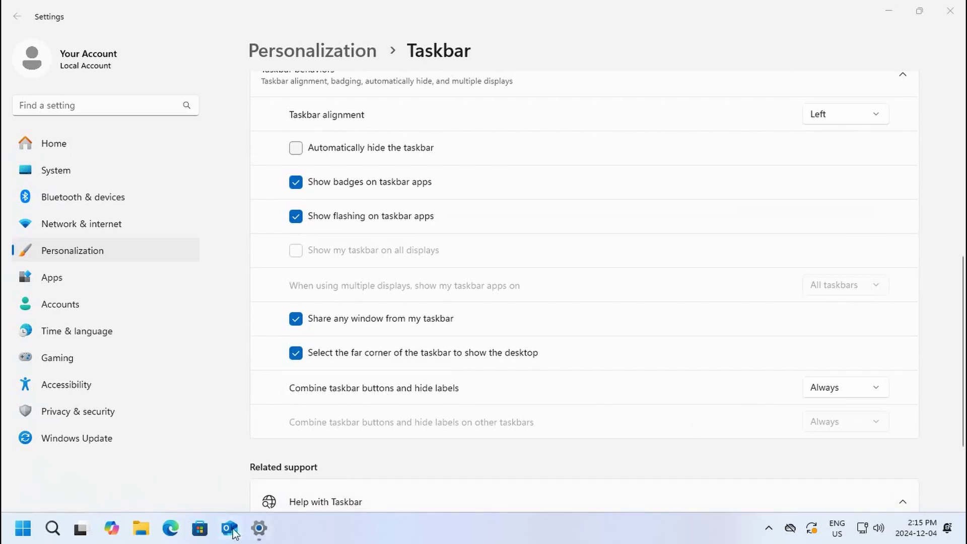
right_click(142, 528)
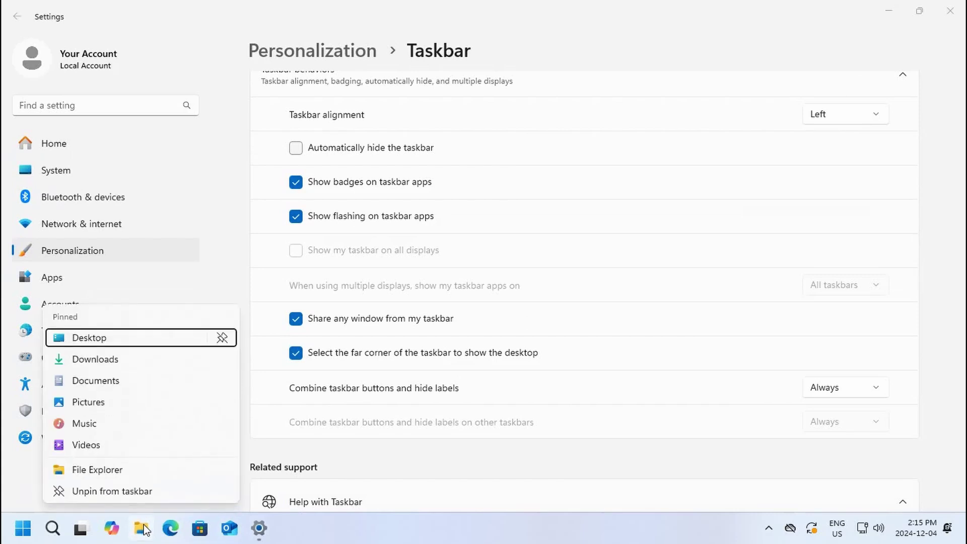
left_click(144, 529)
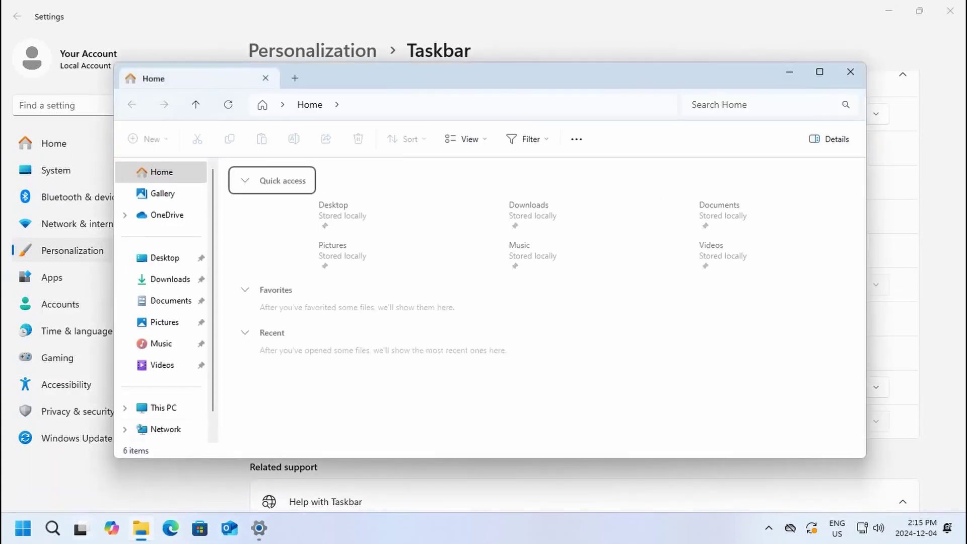
right_click(142, 528)
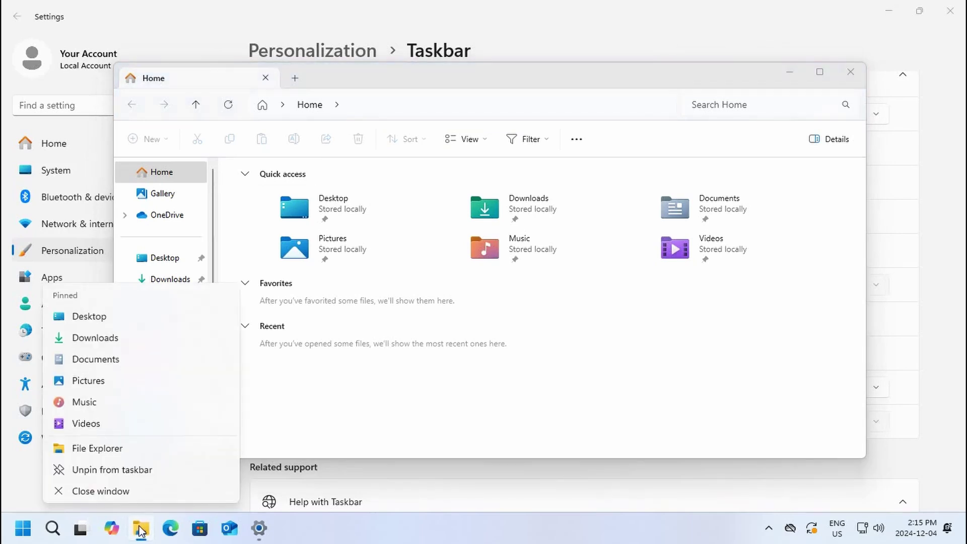
left_click(115, 455)
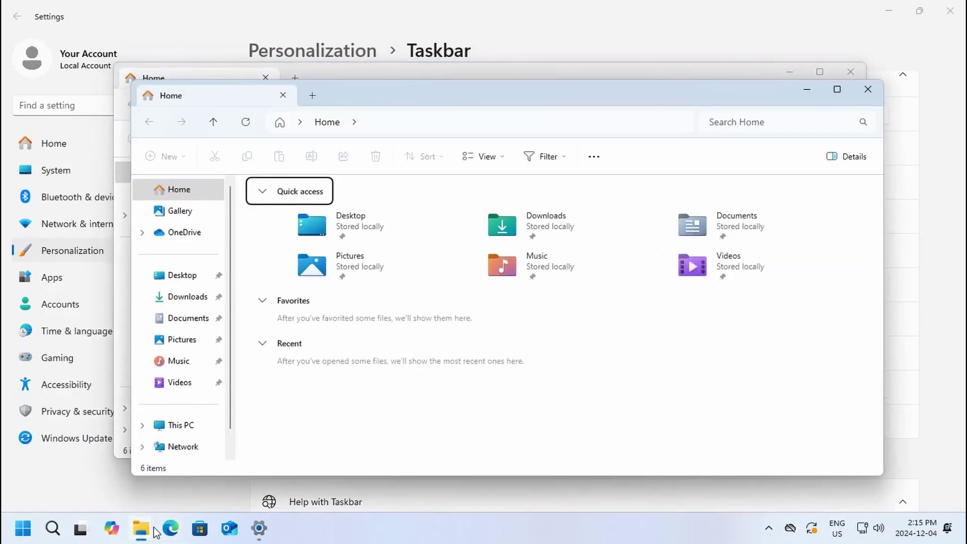
Set the taskbar to never combine buttons, so window labels stay visible.
mouse_move(153, 532)
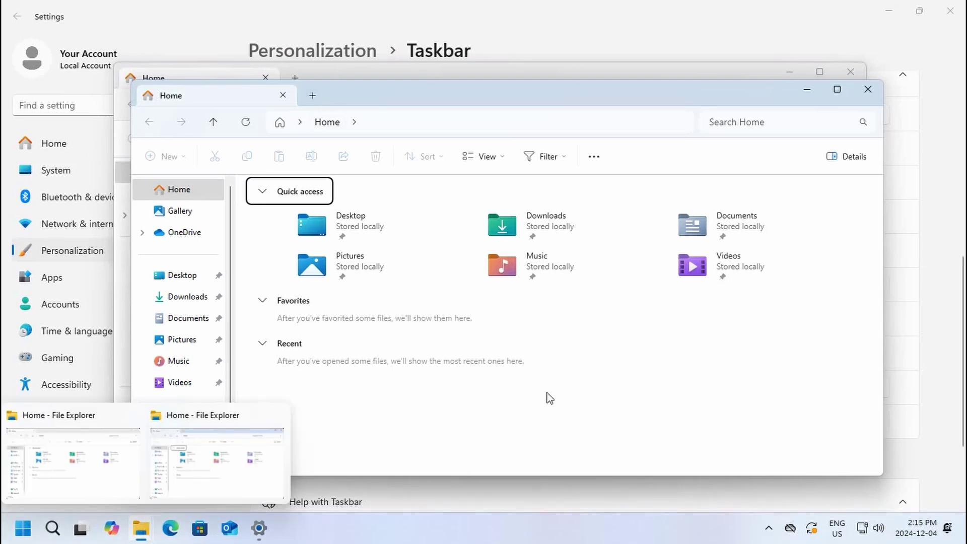
left_click(664, 17)
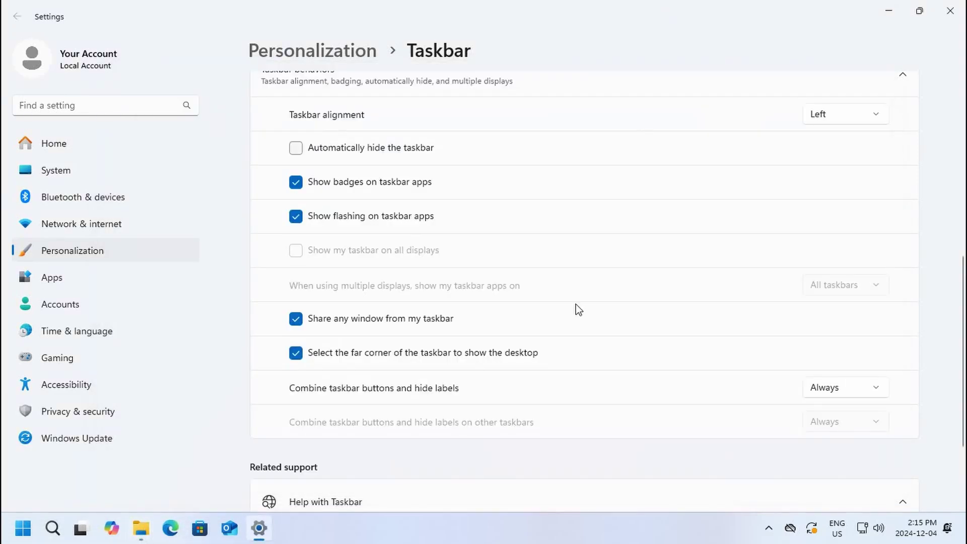
left_click(877, 389)
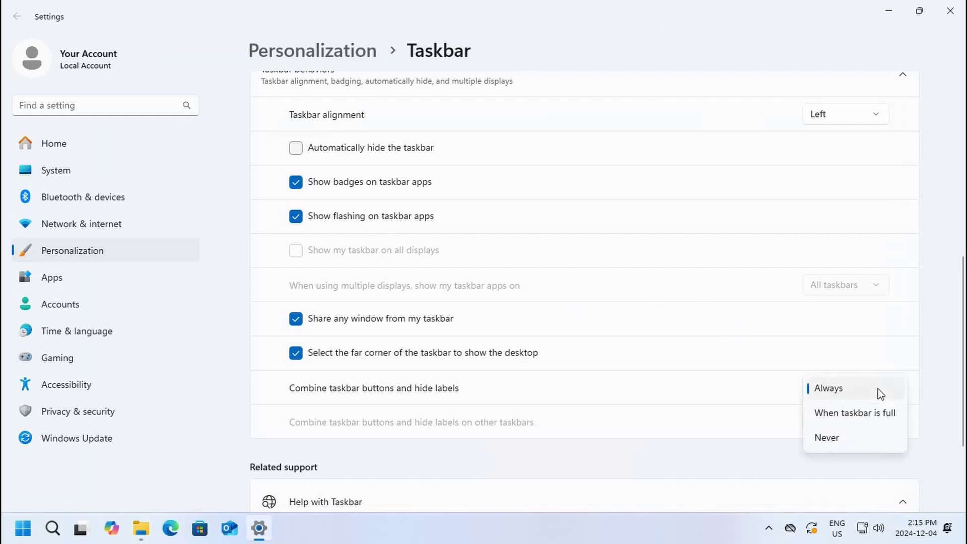
left_click(827, 437)
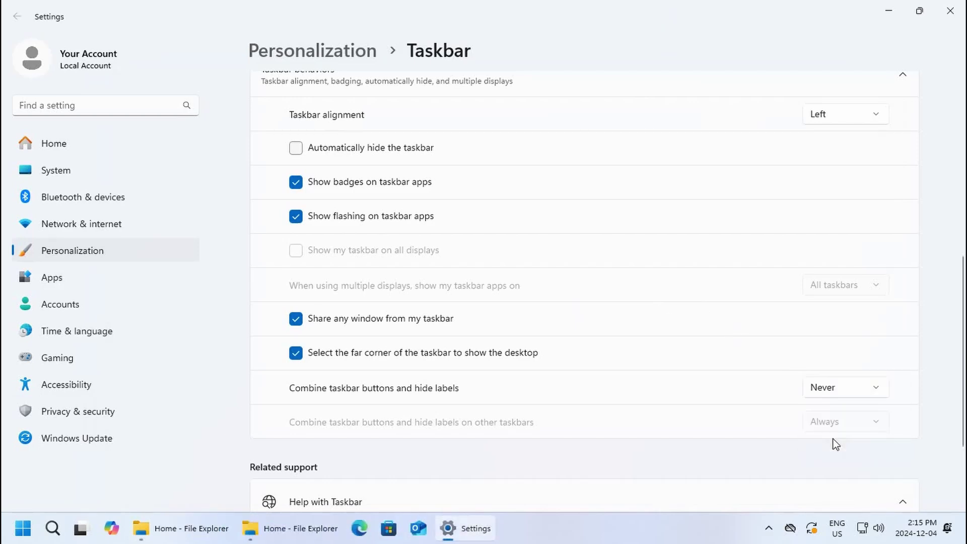
Open the Pictures folder in one Explorer window and bring the Home window forward.
left_click(177, 526)
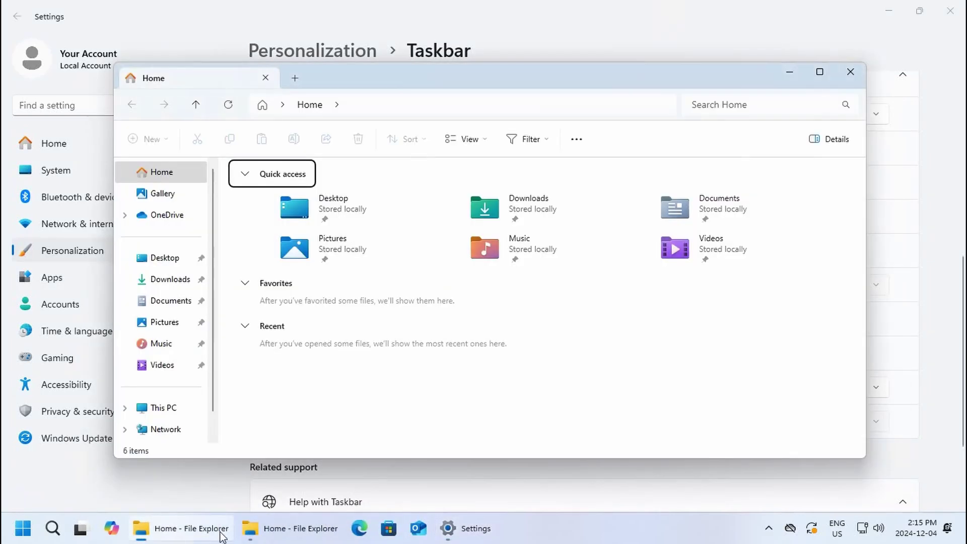
left_click(266, 538)
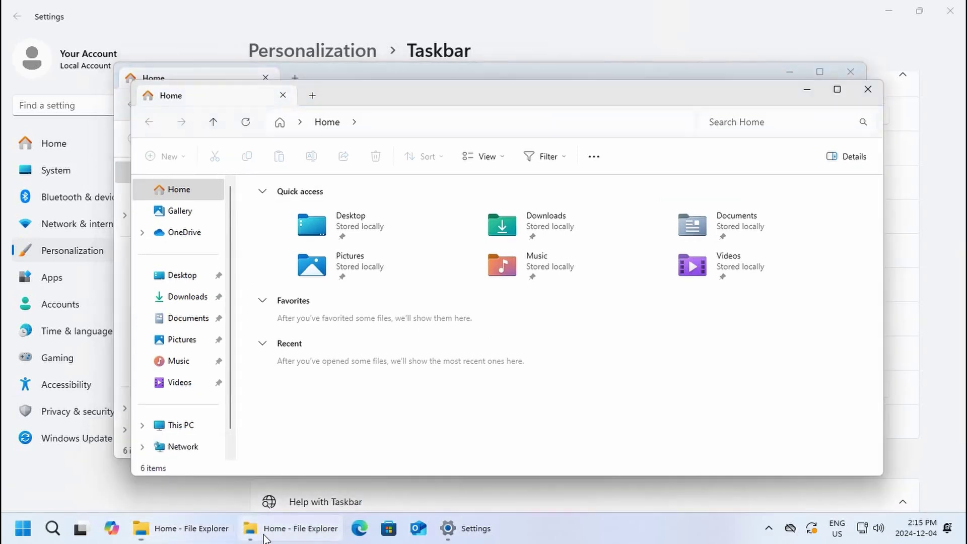
left_click(174, 537)
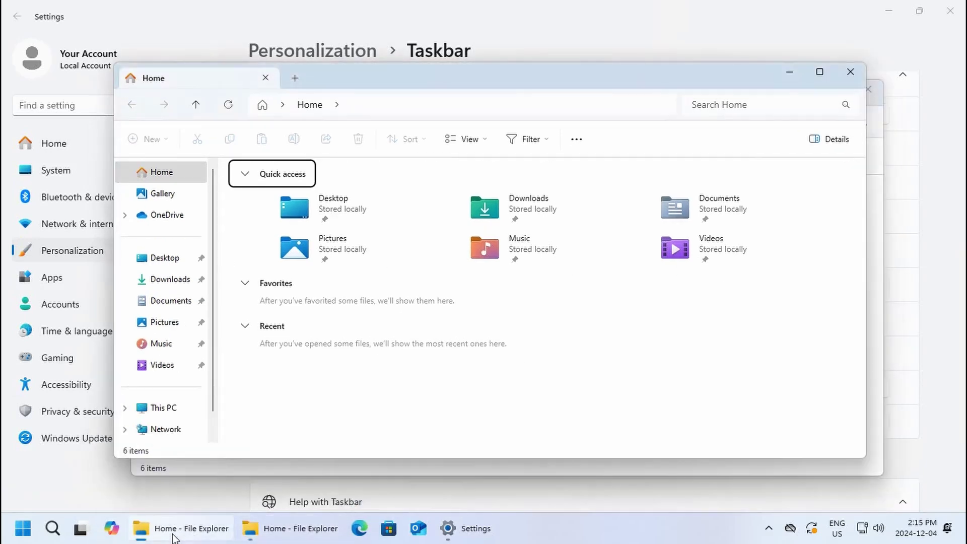
left_click(302, 529)
left_click(197, 528)
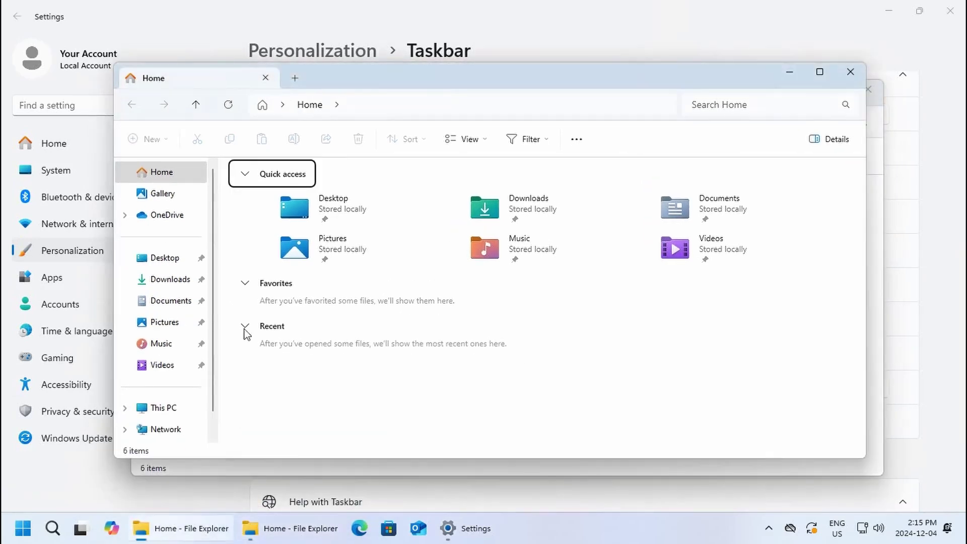
double_click(290, 249)
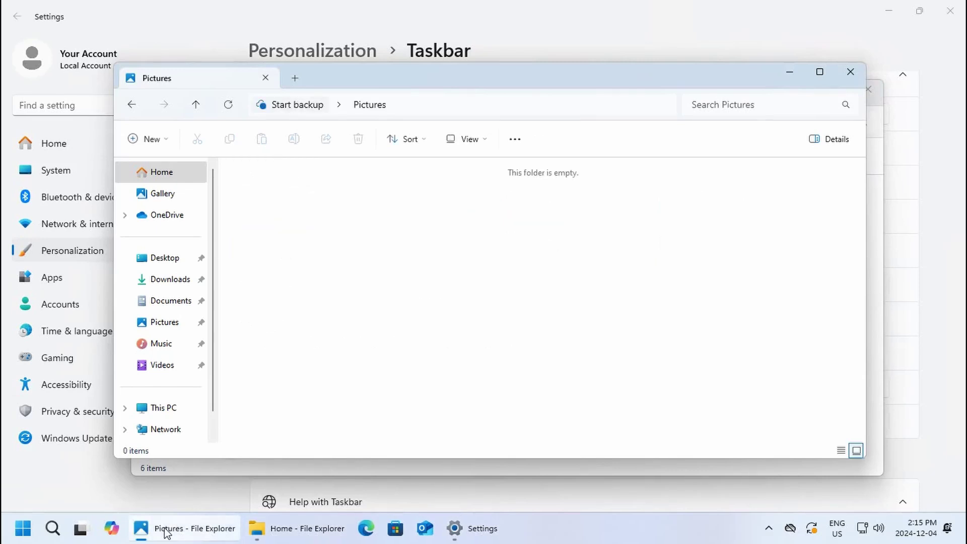
mouse_move(166, 532)
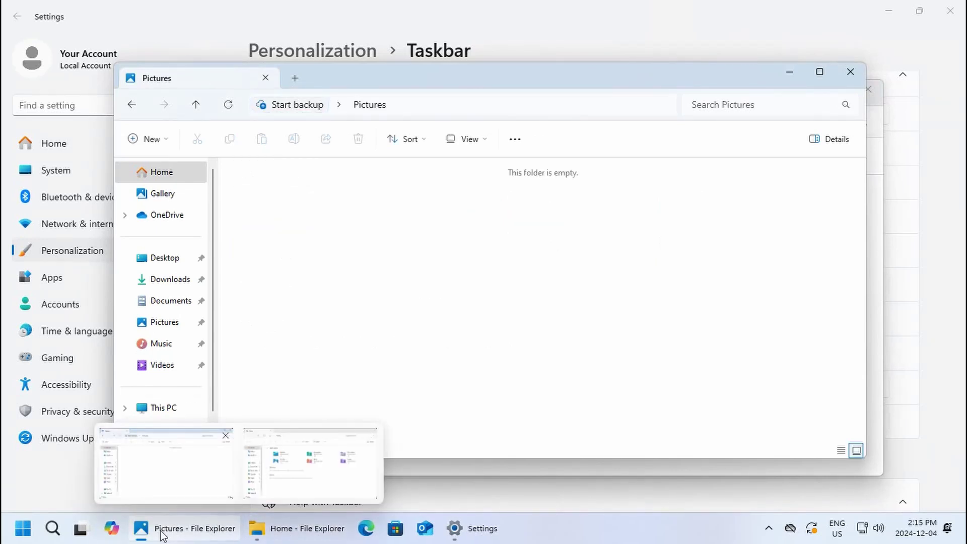
left_click(305, 539)
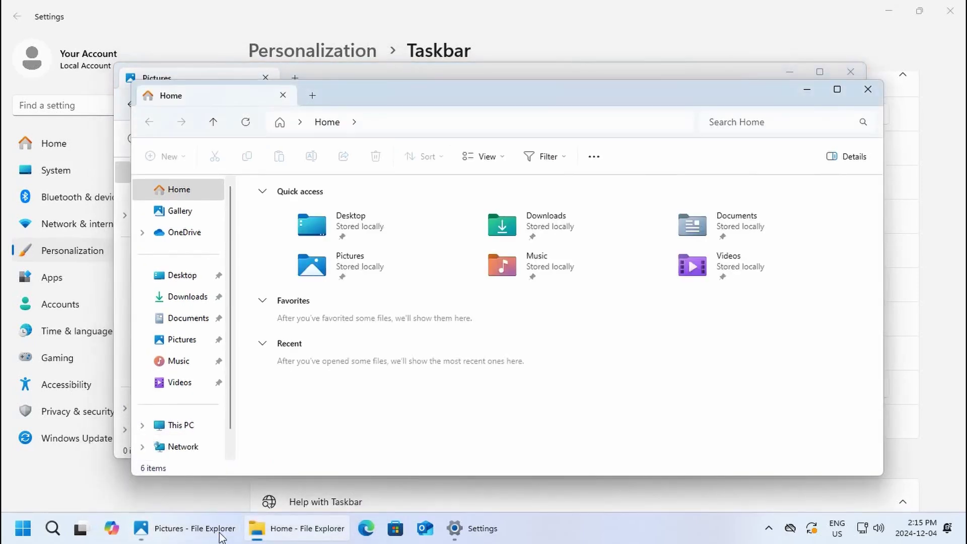
mouse_move(198, 532)
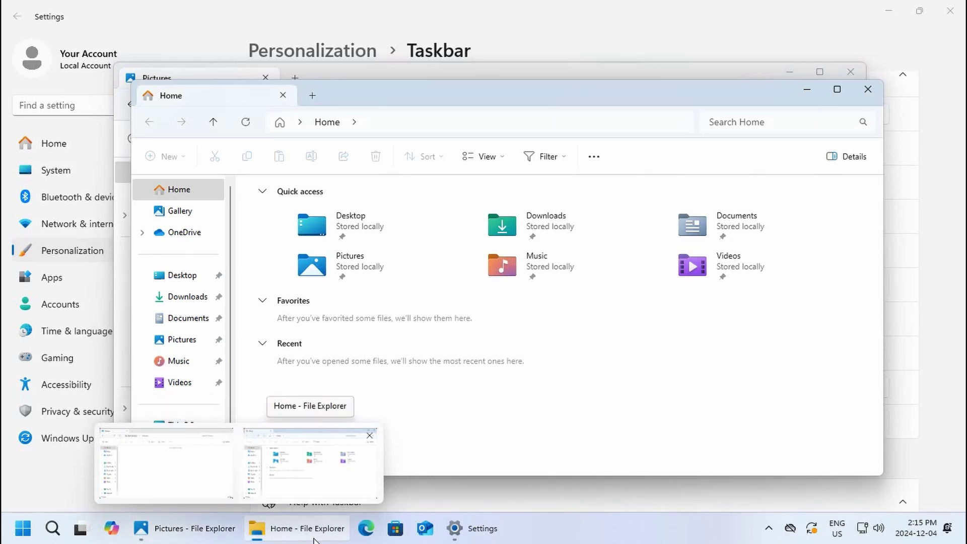
Bring Taskbar settings back to the front and show the hidden tray icons, including VMware Tools.
left_click(605, 58)
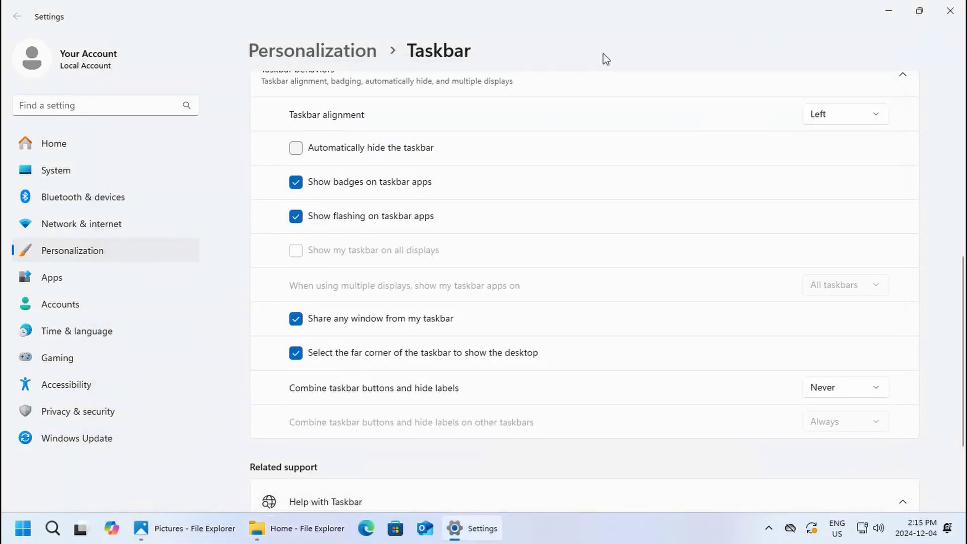
left_click(769, 530)
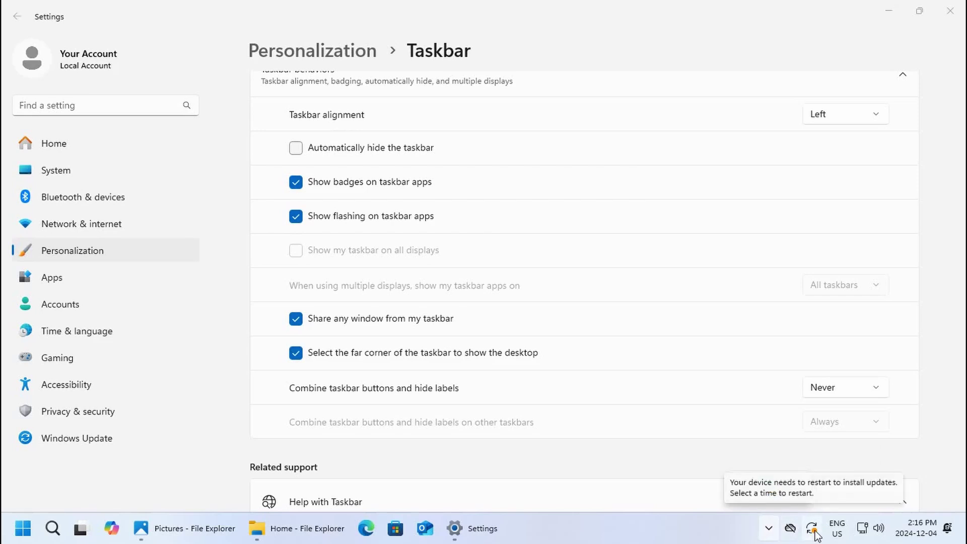
left_click(769, 528)
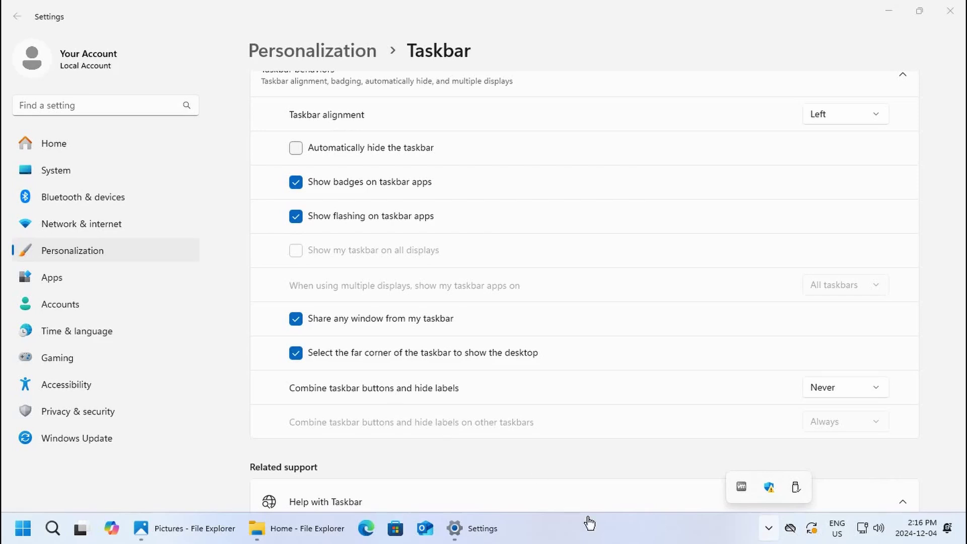
Close Settings and both File Explorer windows, and dismiss the tray icons flyout.
left_click(950, 12)
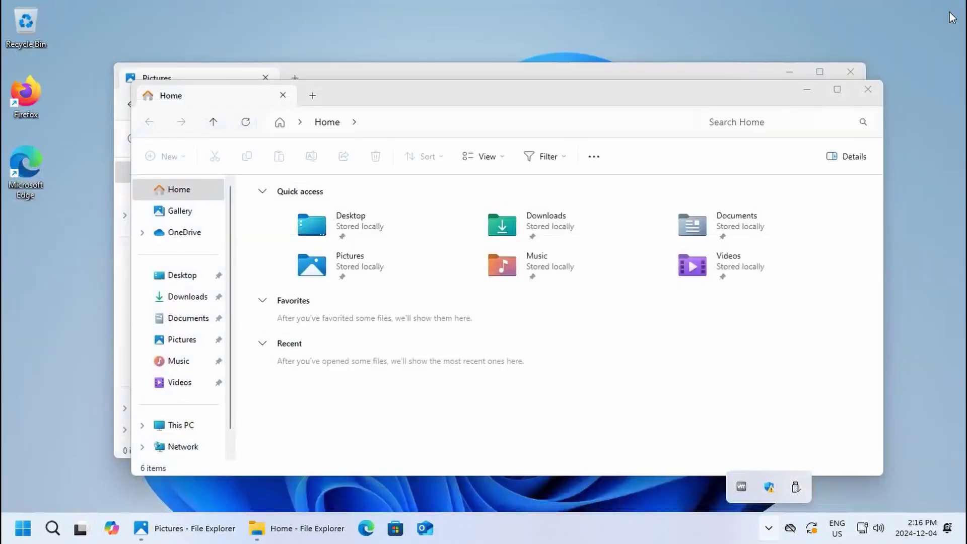
left_click(867, 89)
left_click(849, 72)
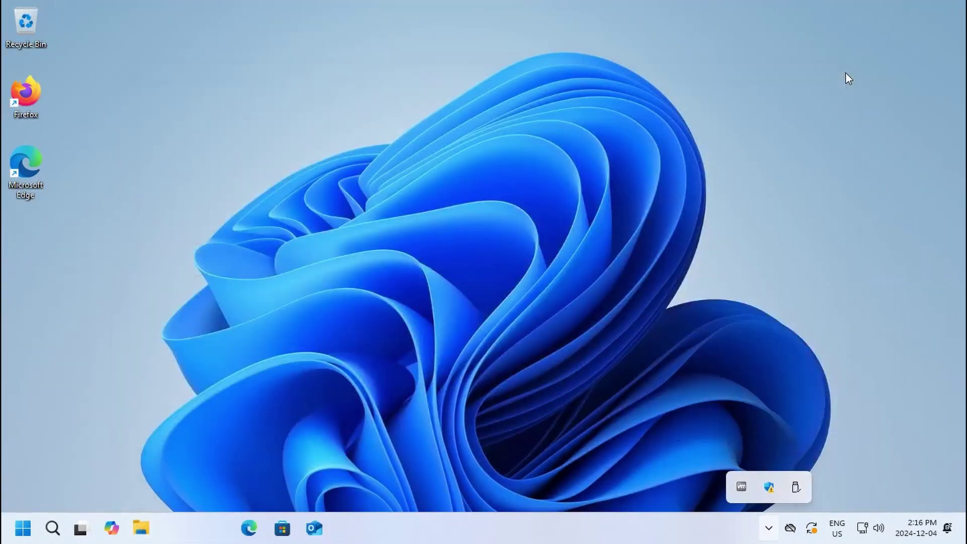
left_click(340, 316)
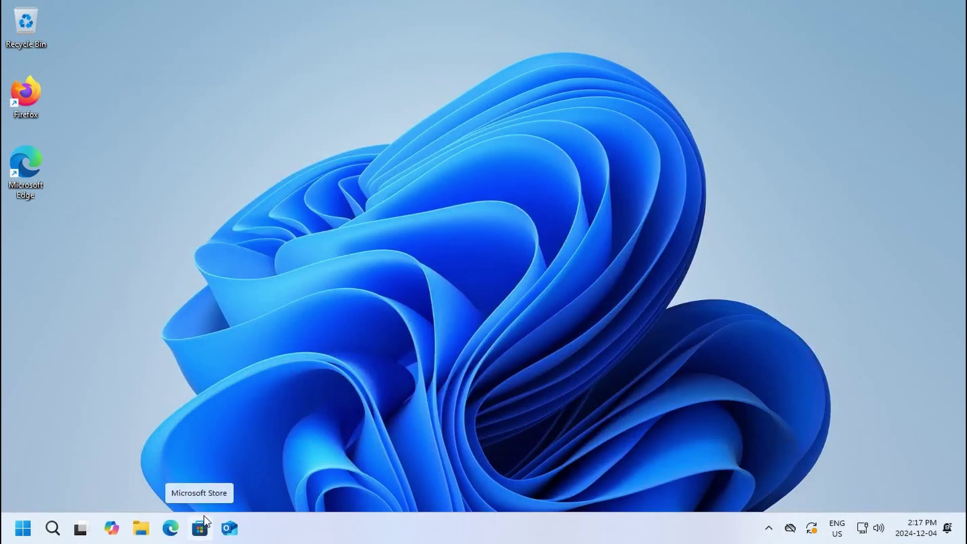
Launch Microsoft Store and browse Apps, Gaming and Entertainment before returning to Home.
left_click(200, 529)
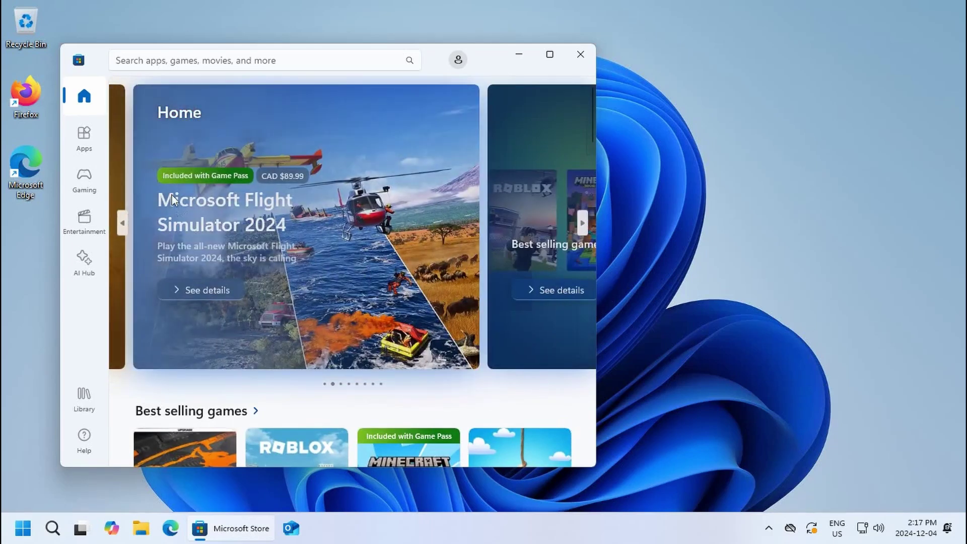
left_click(86, 141)
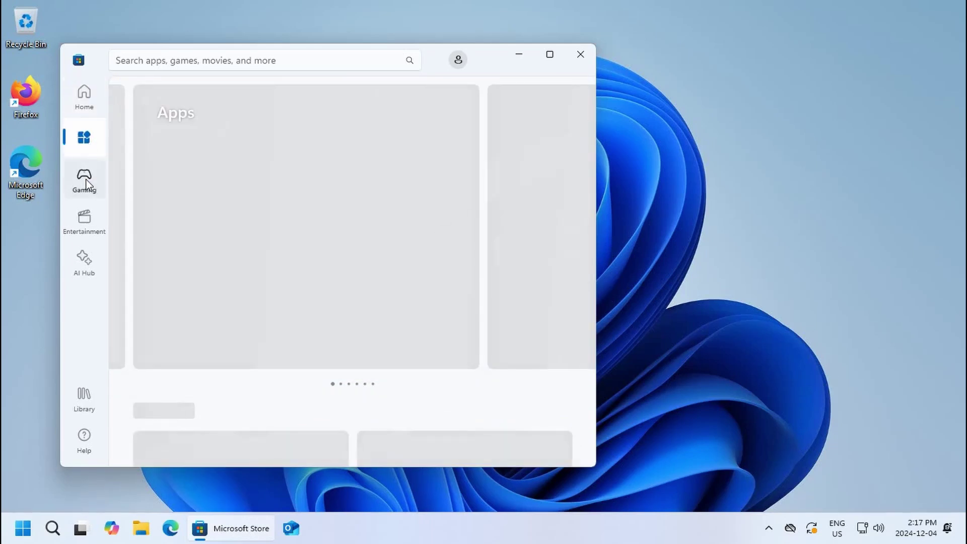
left_click(86, 180)
left_click(86, 225)
left_click(86, 177)
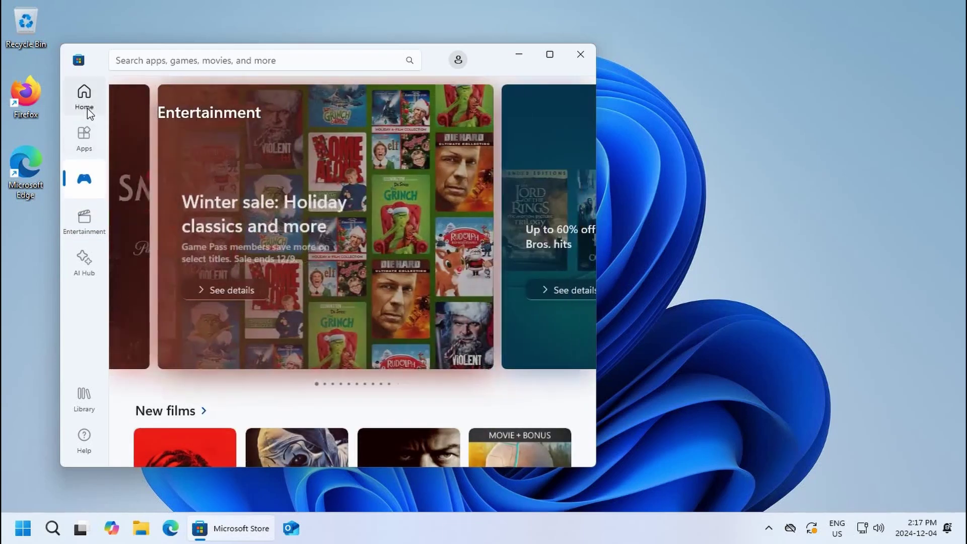
left_click(87, 108)
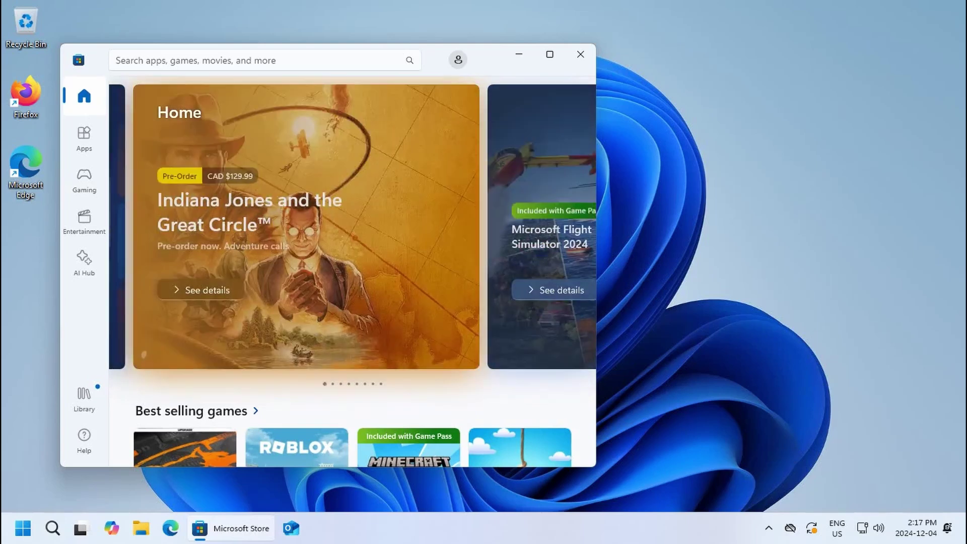
Search the Store for 'itunes' and install iTunes from the results.
left_click(164, 60)
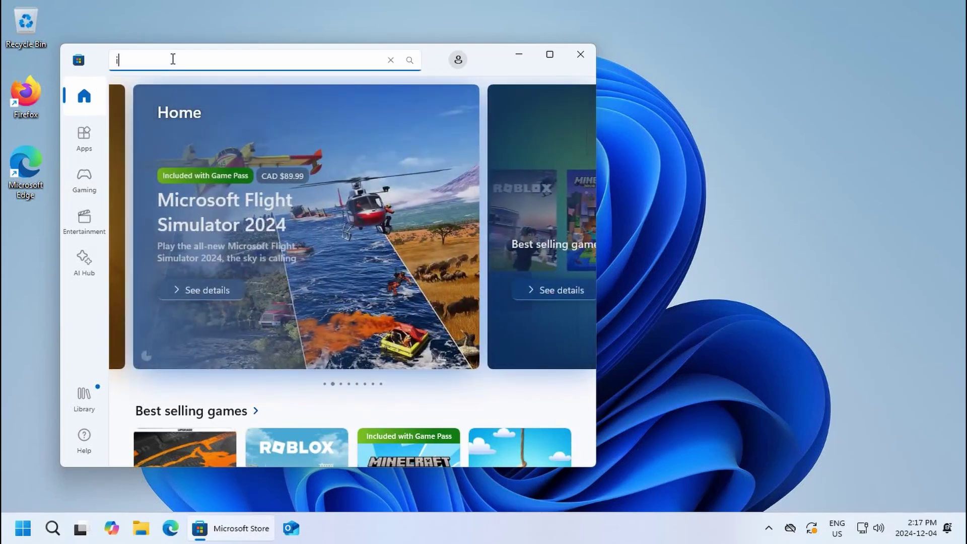
type("itunes")
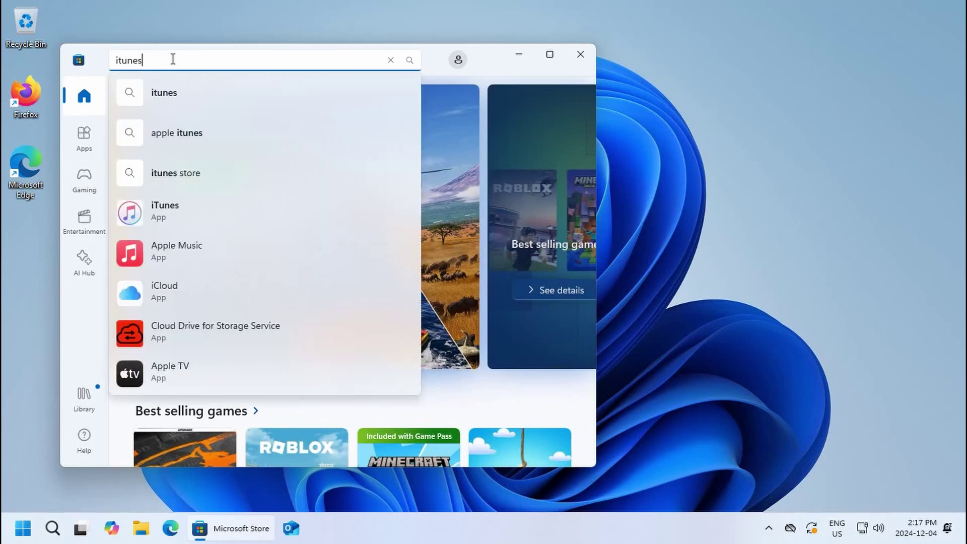
left_click(135, 98)
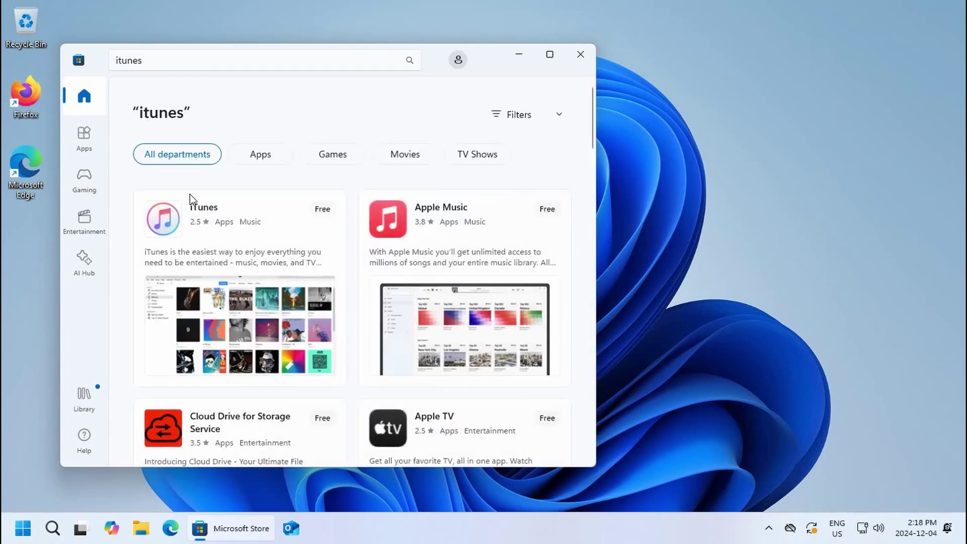
mouse_move(265, 245)
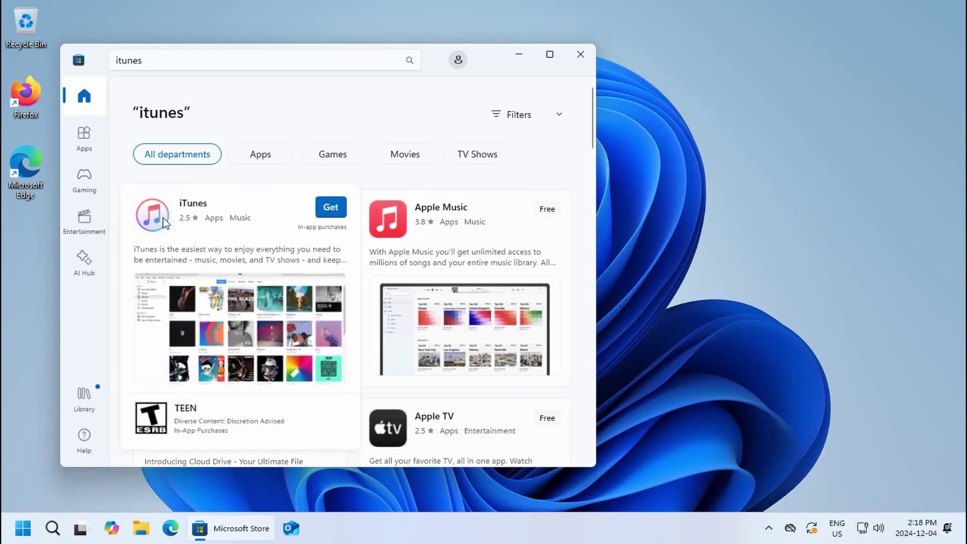
left_click(332, 207)
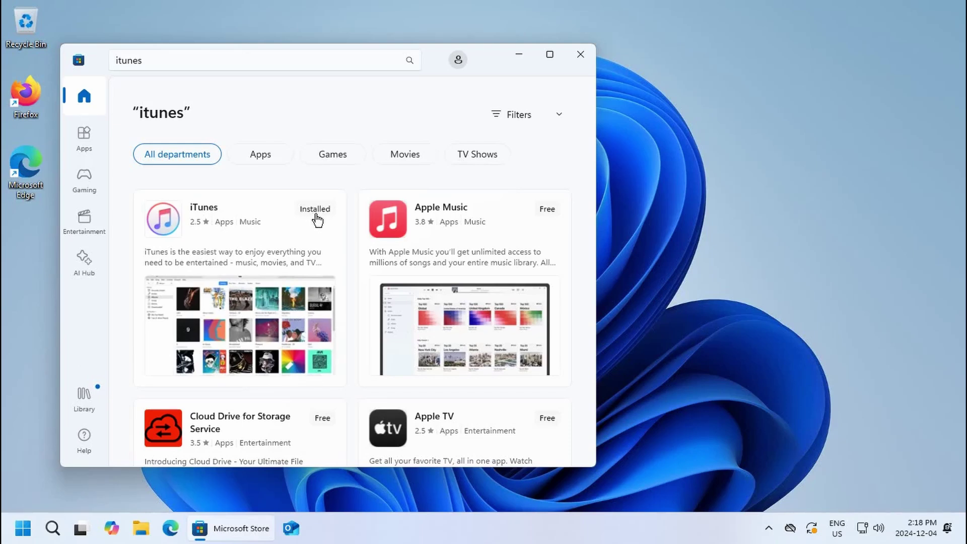
Close the Store and pin iTunes from Start's Recommended list to Start.
left_click(581, 60)
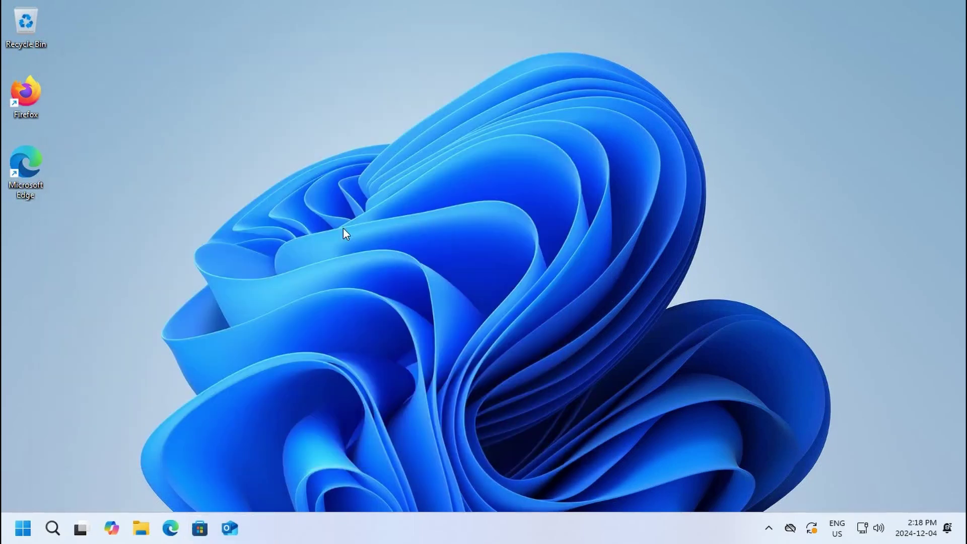
left_click(26, 533)
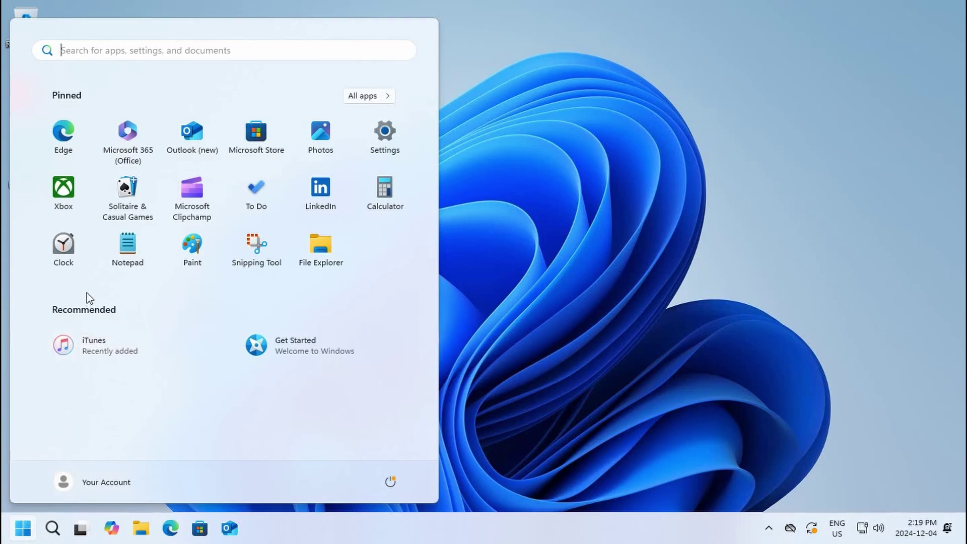
right_click(96, 354)
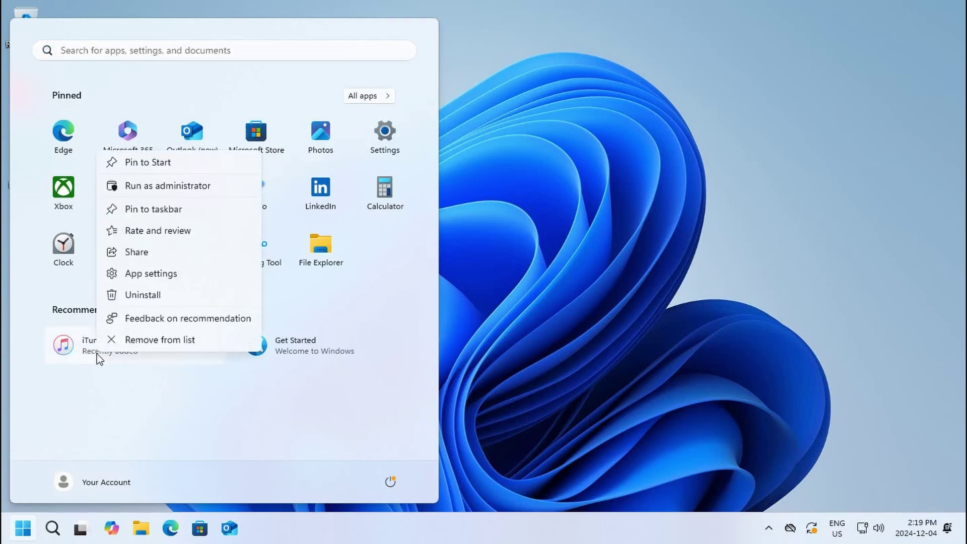
left_click(153, 167)
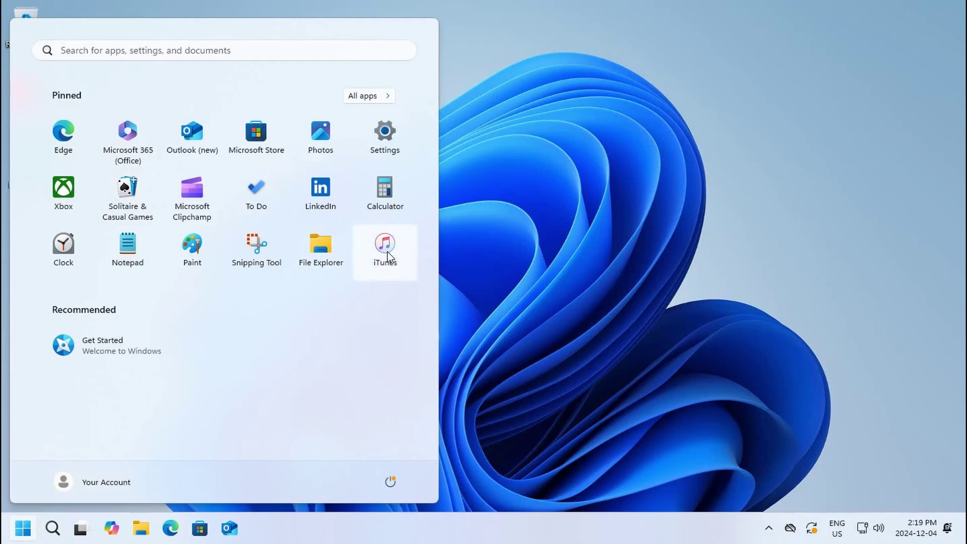
left_click(500, 286)
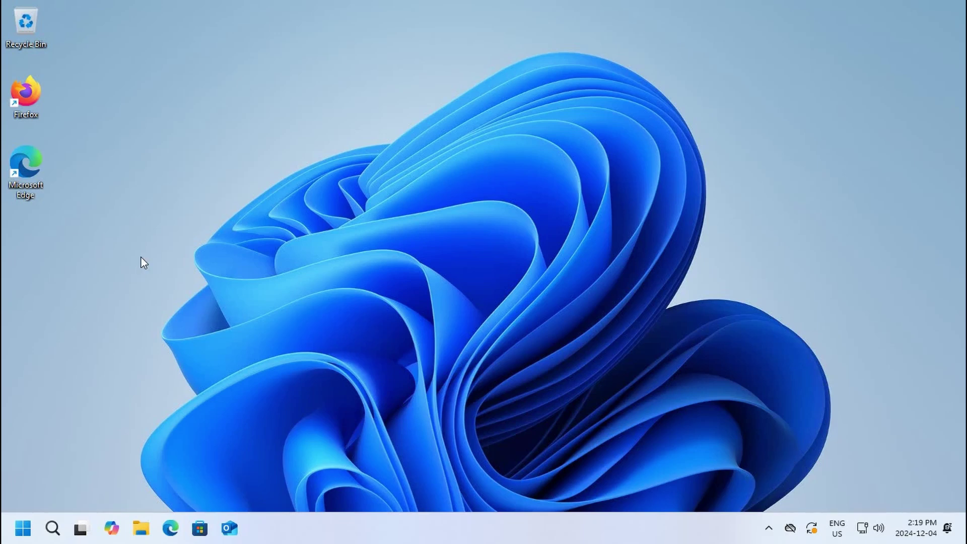
Open Settings from the Start button's quick-link menu.
right_click(24, 526)
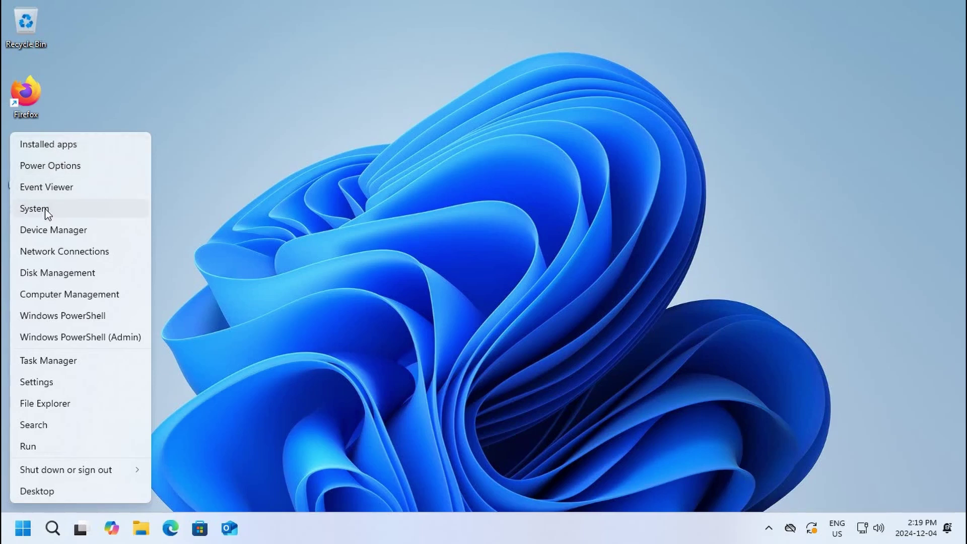
left_click(36, 382)
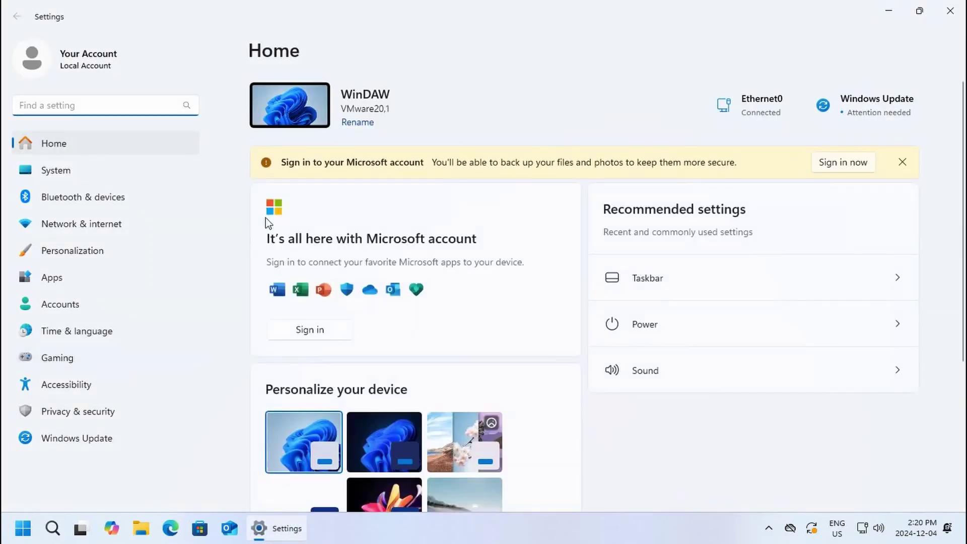
In Windows Update advanced options, turn off updates for other Microsoft products and expand Active hours.
left_click(59, 440)
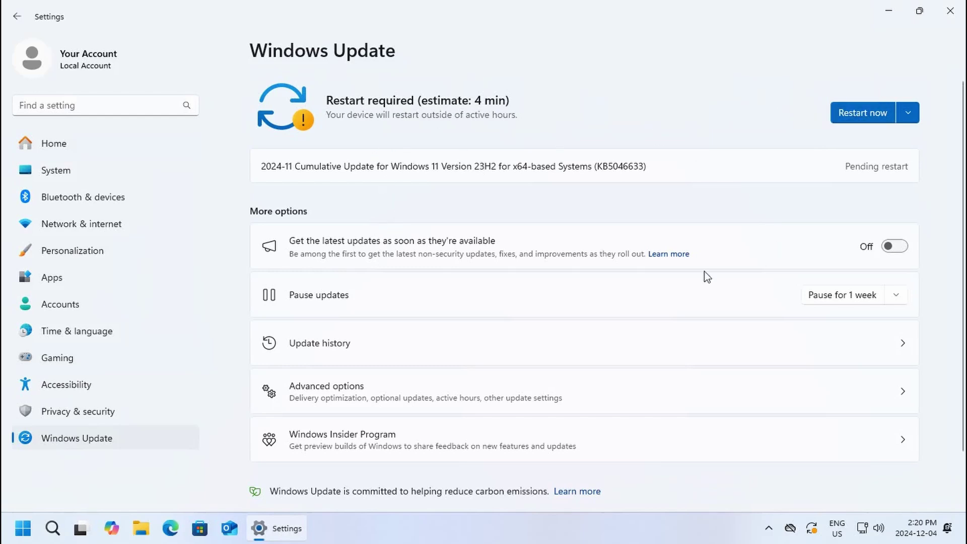
left_click(388, 394)
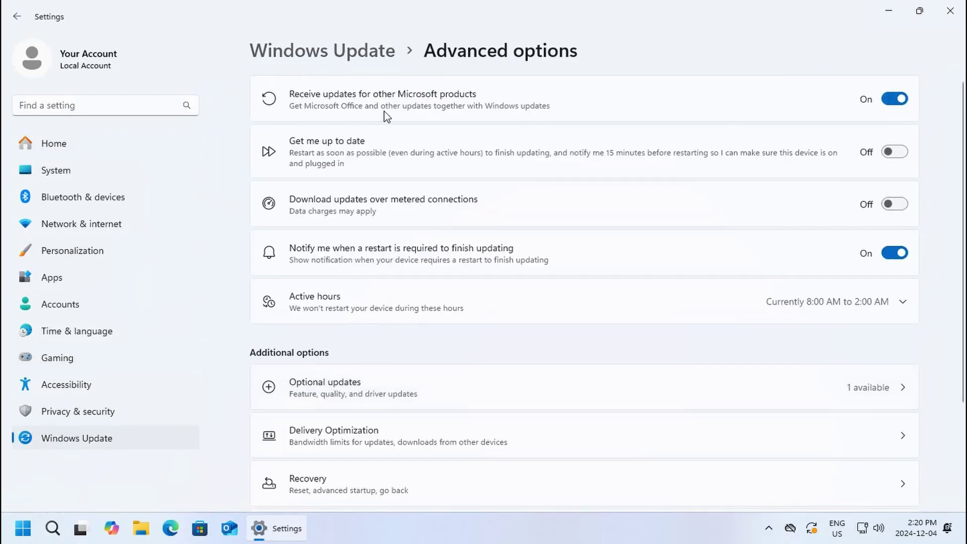
left_click(895, 100)
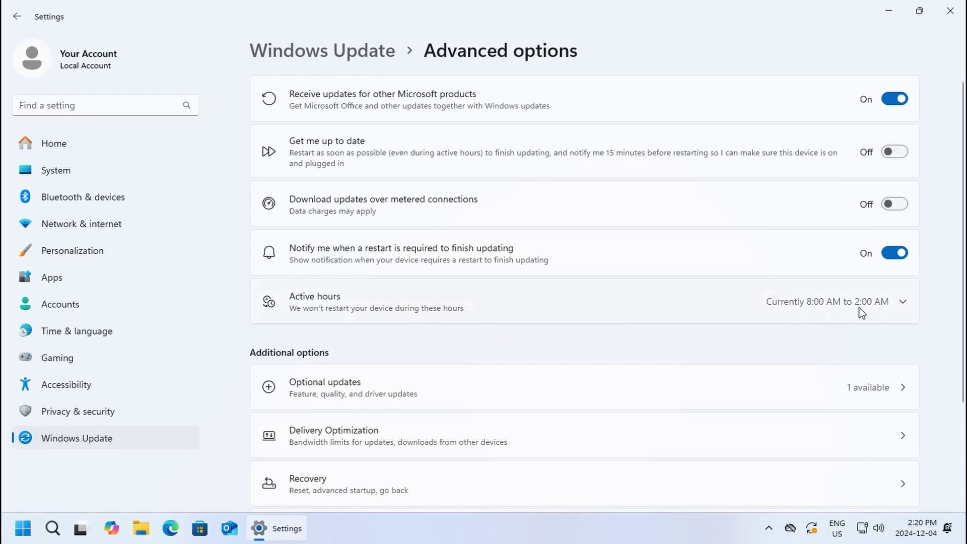
left_click(898, 304)
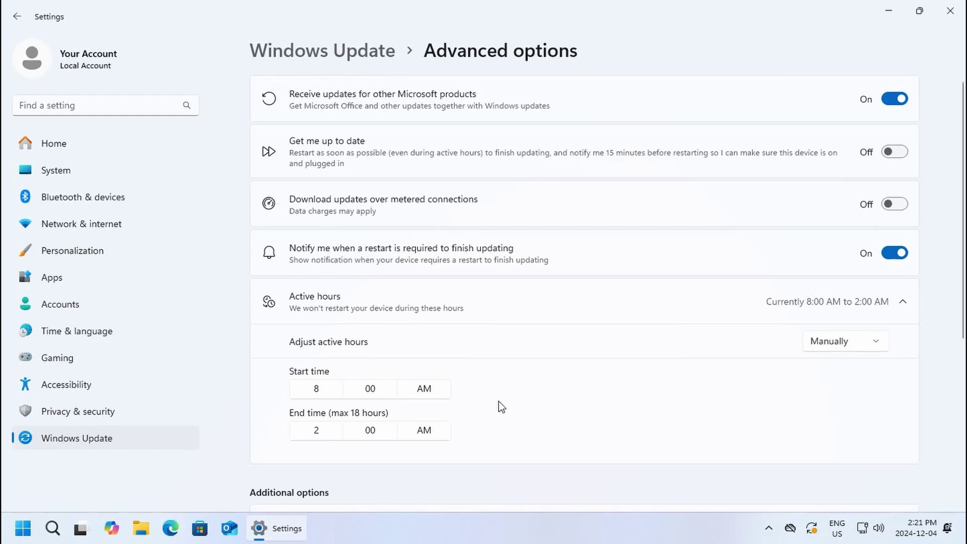
scroll(500, 392, "down", 1)
scroll(498, 394, "up", 1)
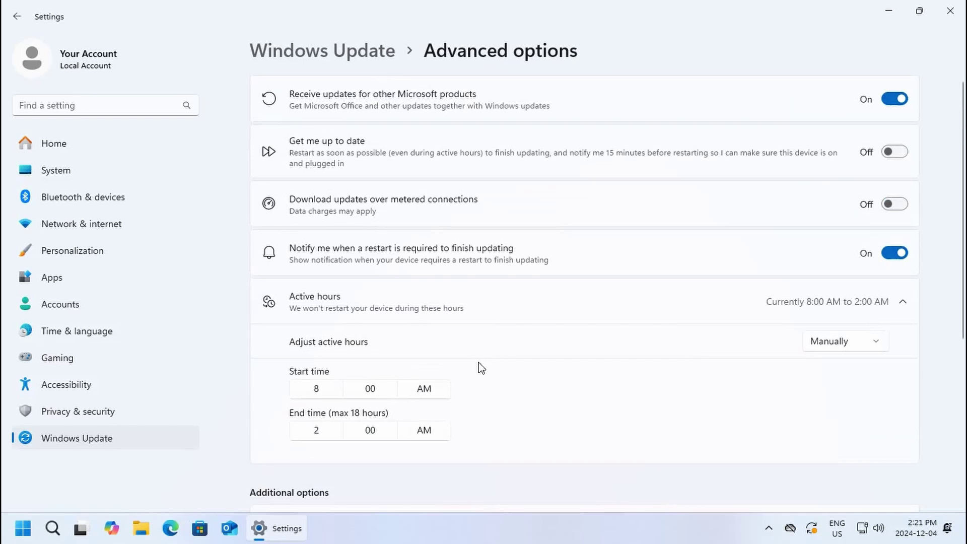
Return to Windows Update and check the Pause updates choices, leaving 1 week.
left_click(65, 442)
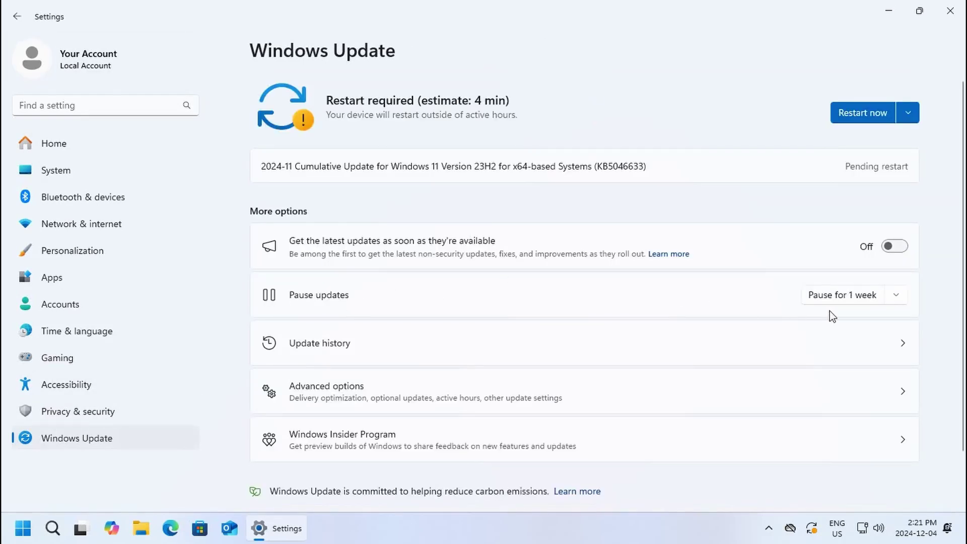
left_click(895, 300)
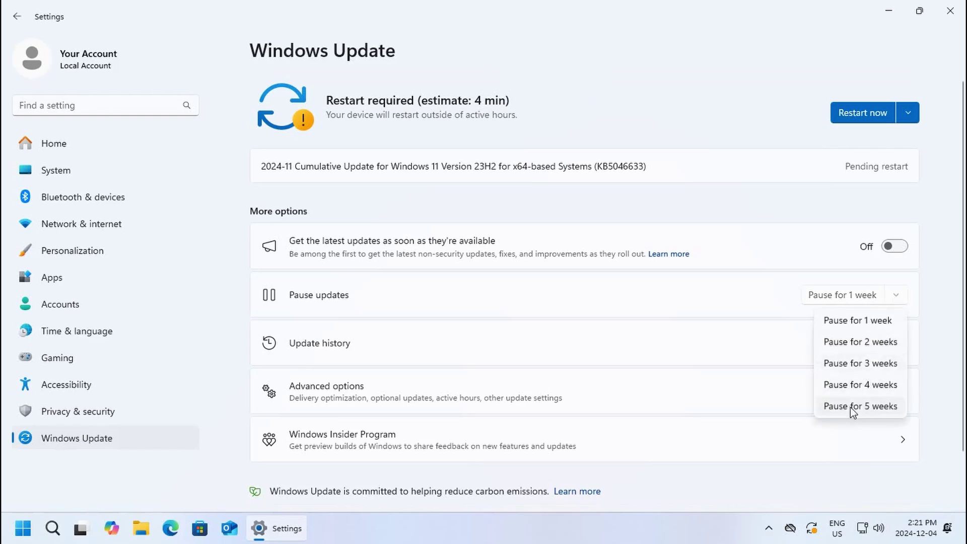
left_click(749, 301)
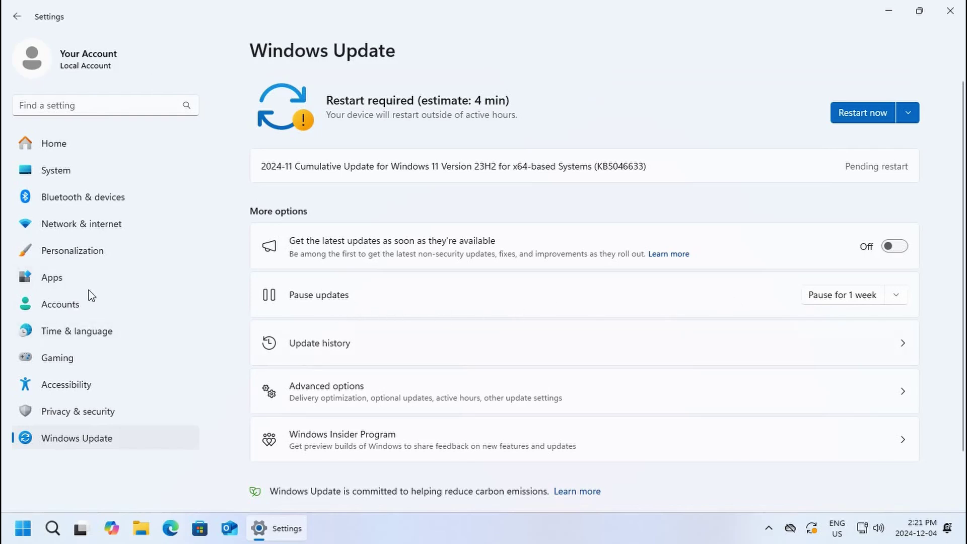
Go to Accounts > Other users and start adding another account.
left_click(62, 306)
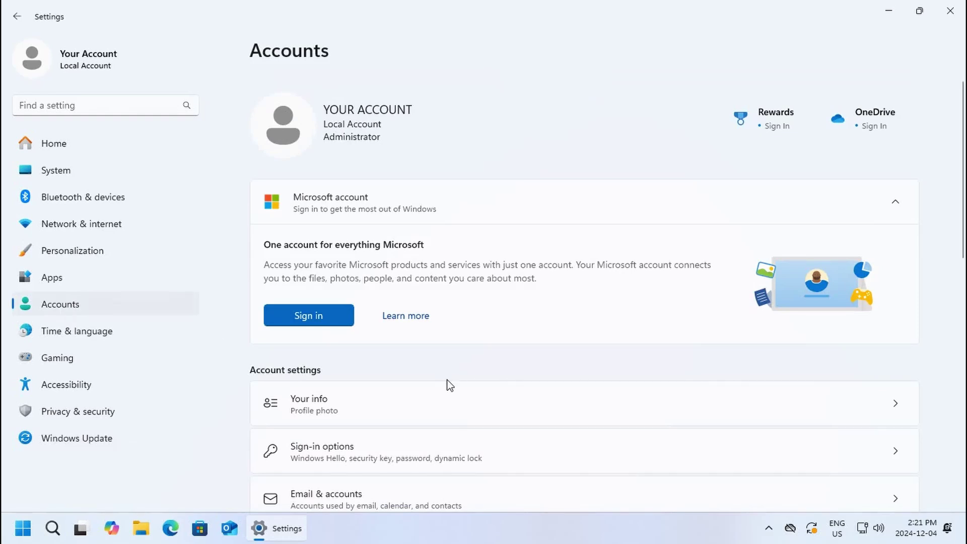
scroll(428, 377, "down", 2)
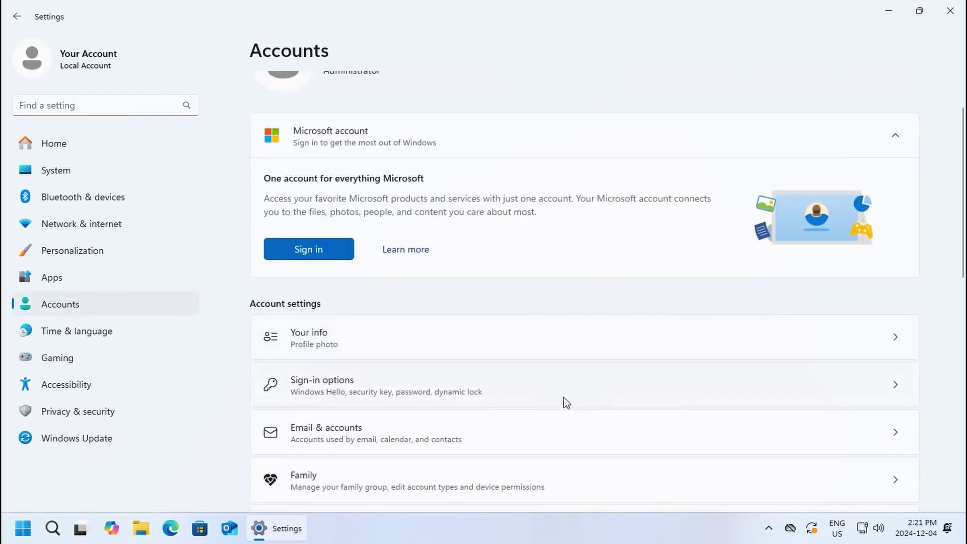
scroll(556, 394, "down", 4)
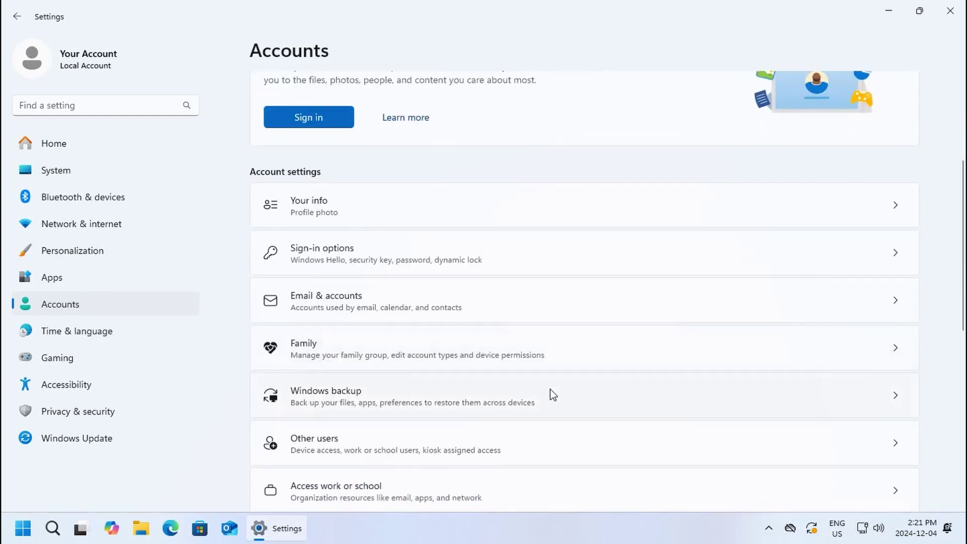
left_click(349, 446)
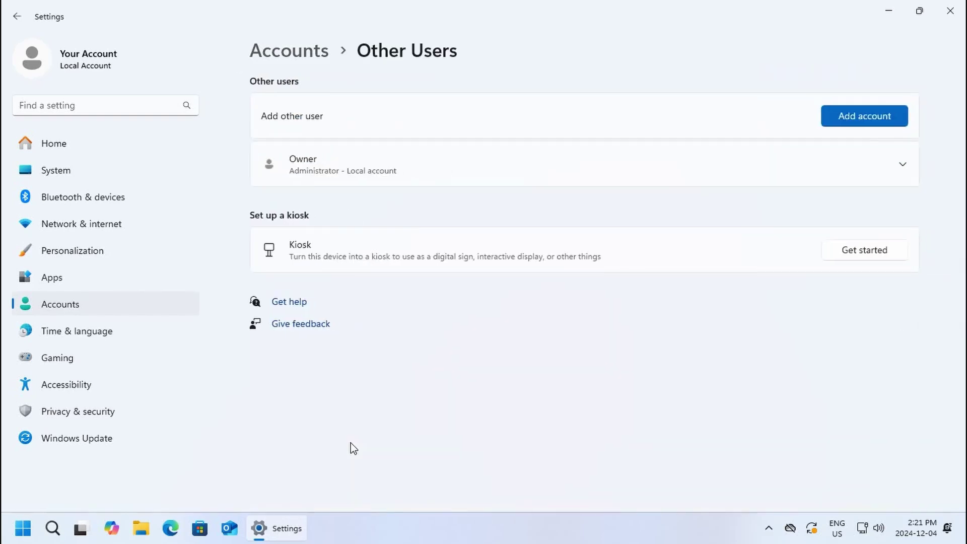
left_click(867, 120)
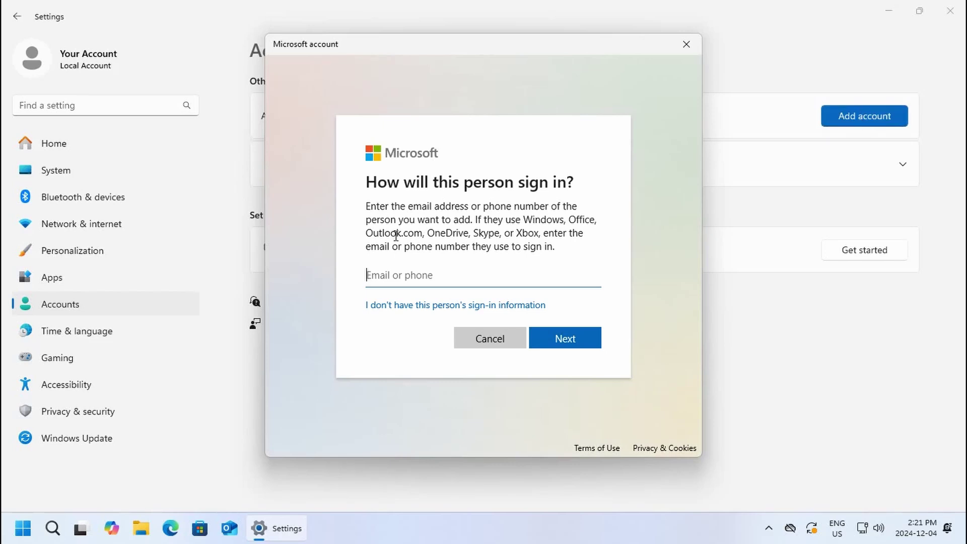
Create a local user named 'New Account' without a Microsoft account.
left_click(448, 305)
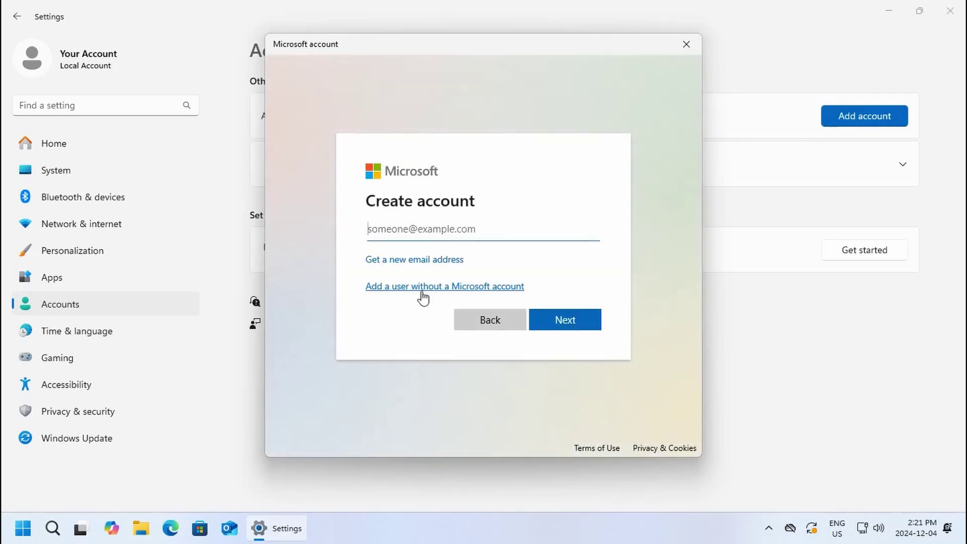
left_click(467, 288)
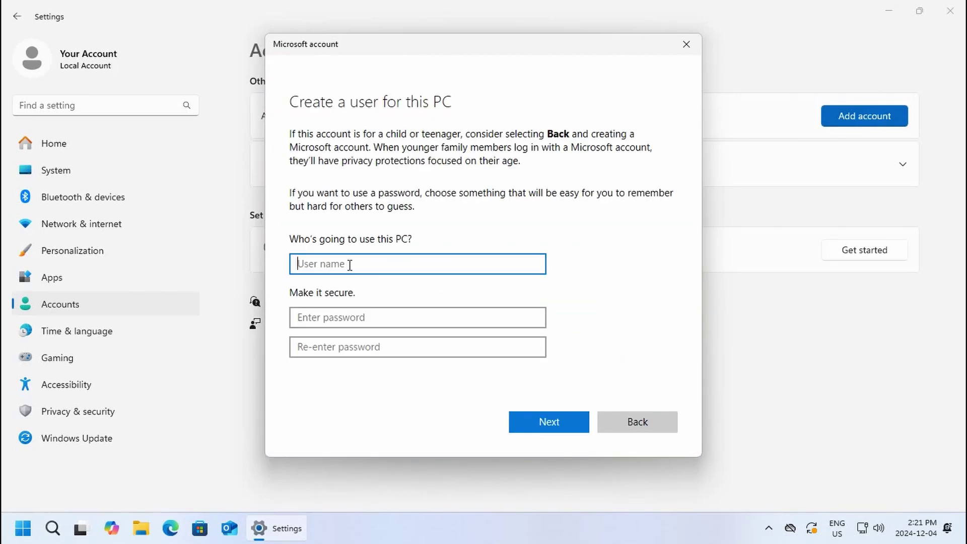
type("New Account")
left_click(549, 422)
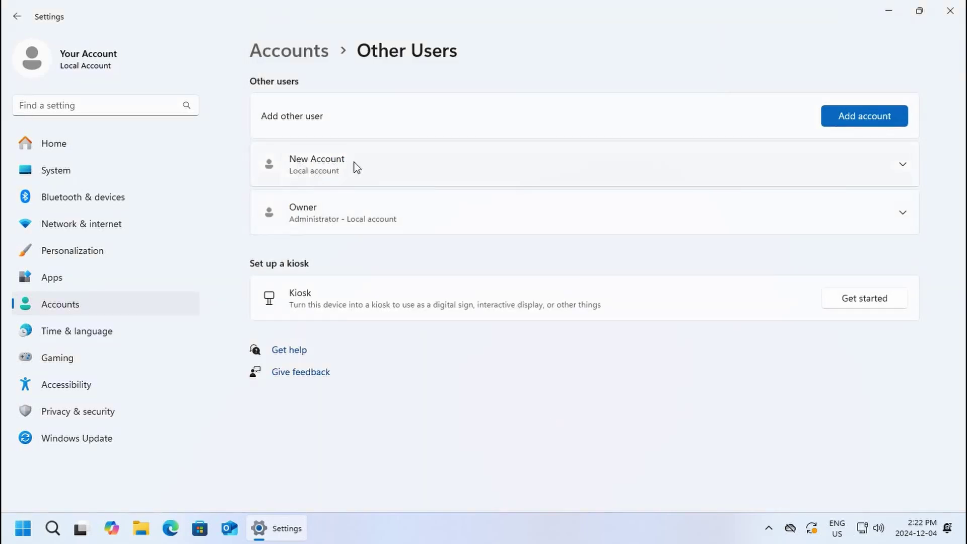
left_click(901, 169)
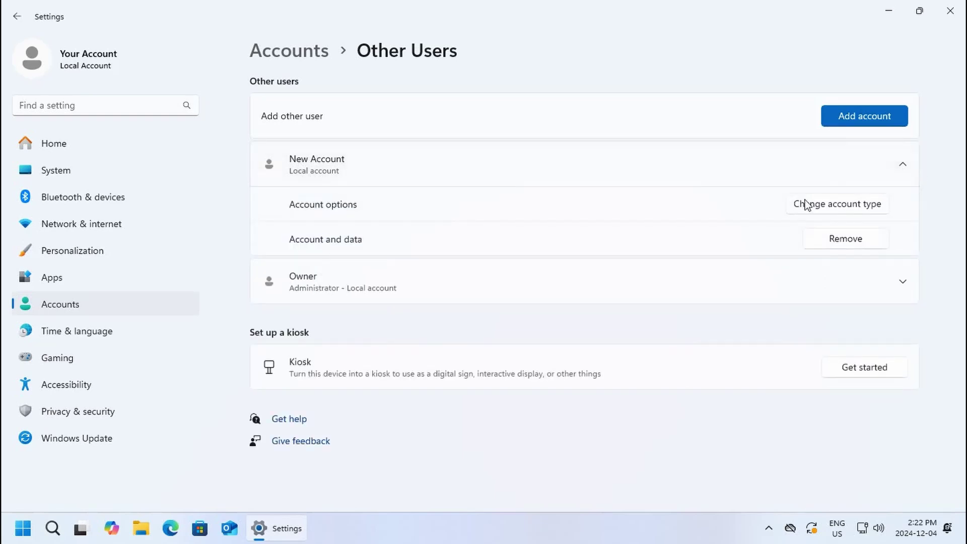
left_click(833, 208)
left_click(452, 281)
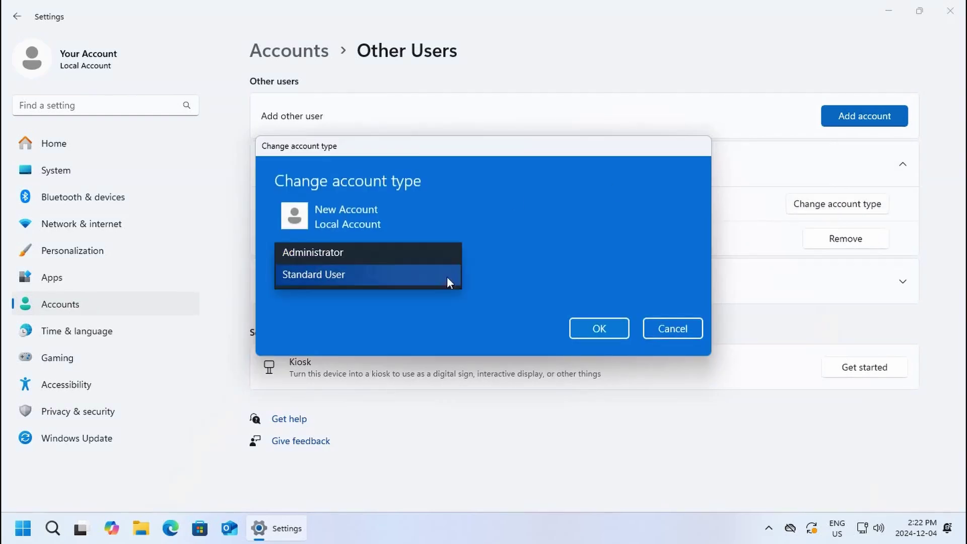
left_click(346, 253)
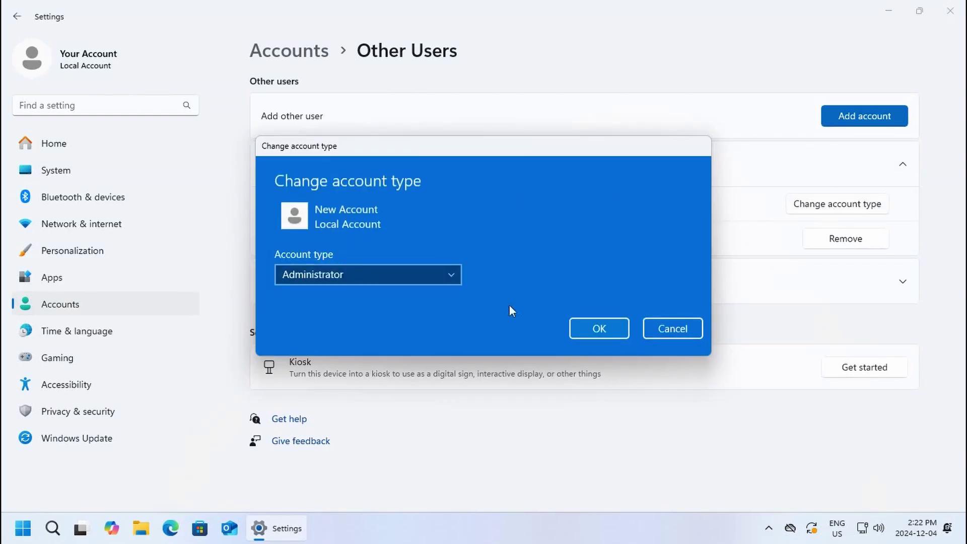
left_click(600, 328)
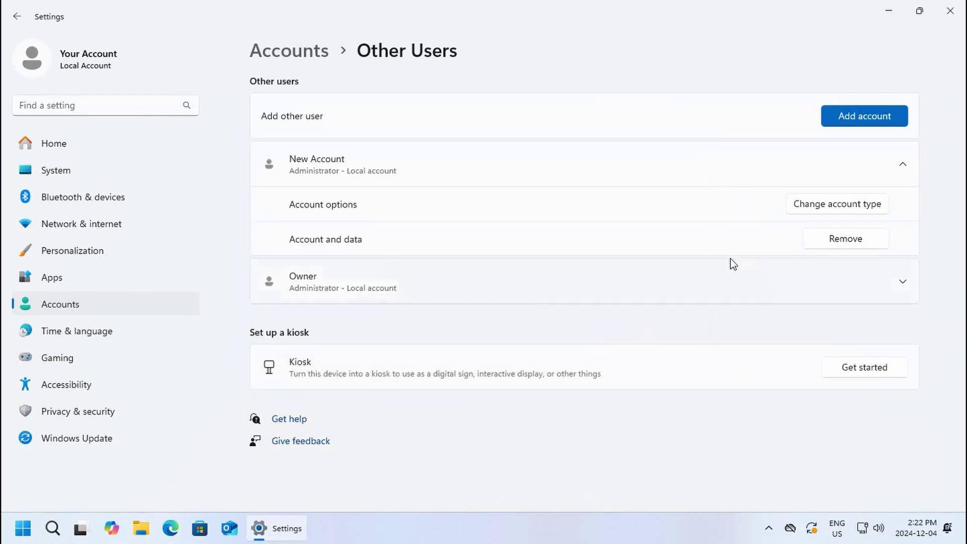
Sign out of the current account from the Start menu's account options.
left_click(20, 532)
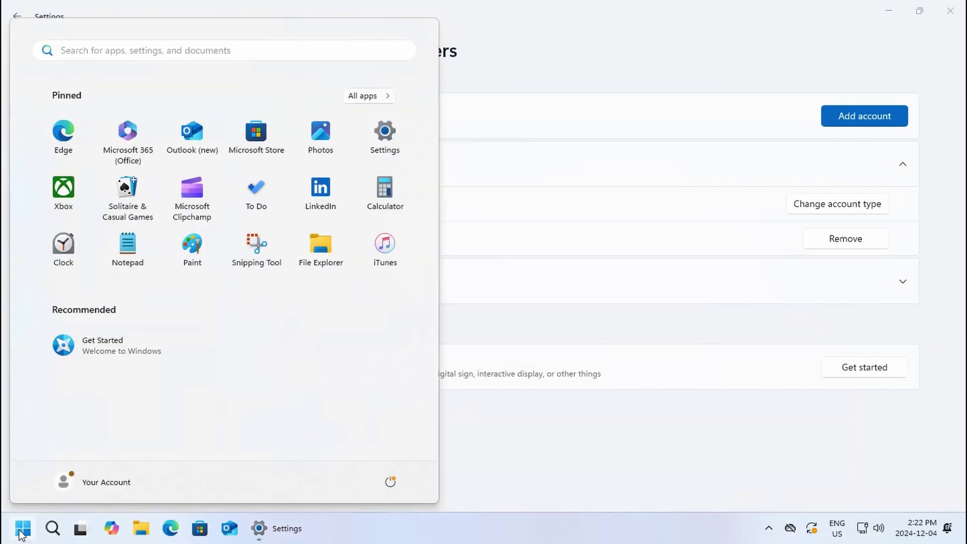
left_click(66, 487)
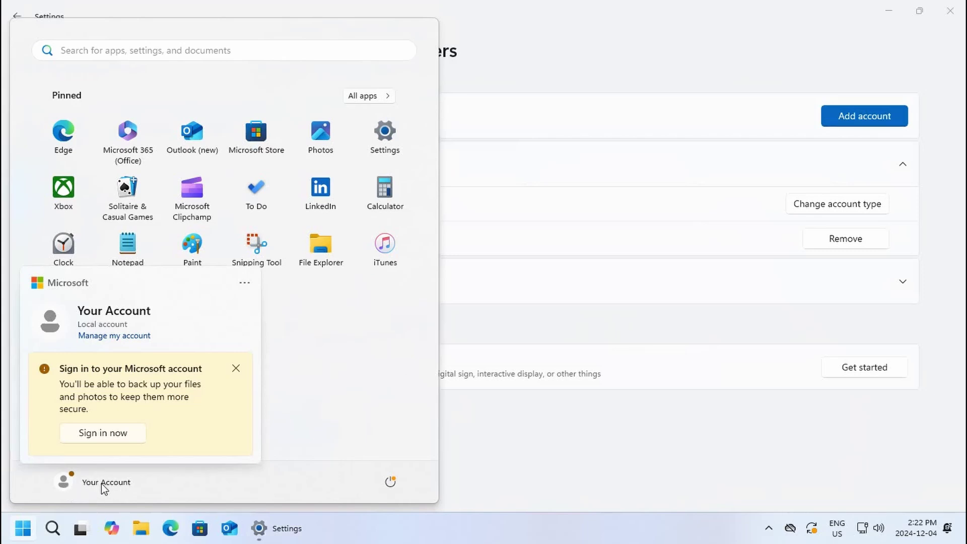
left_click(247, 293)
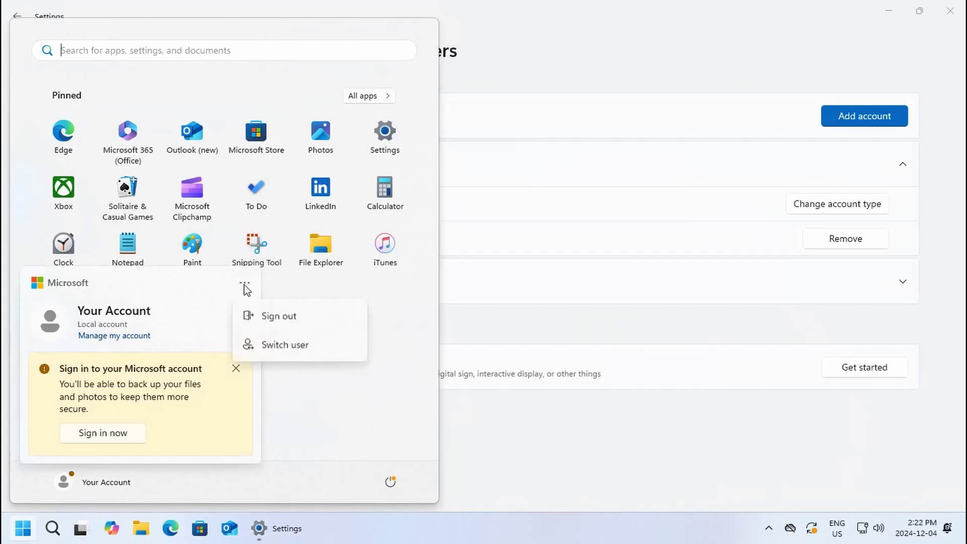
left_click(271, 319)
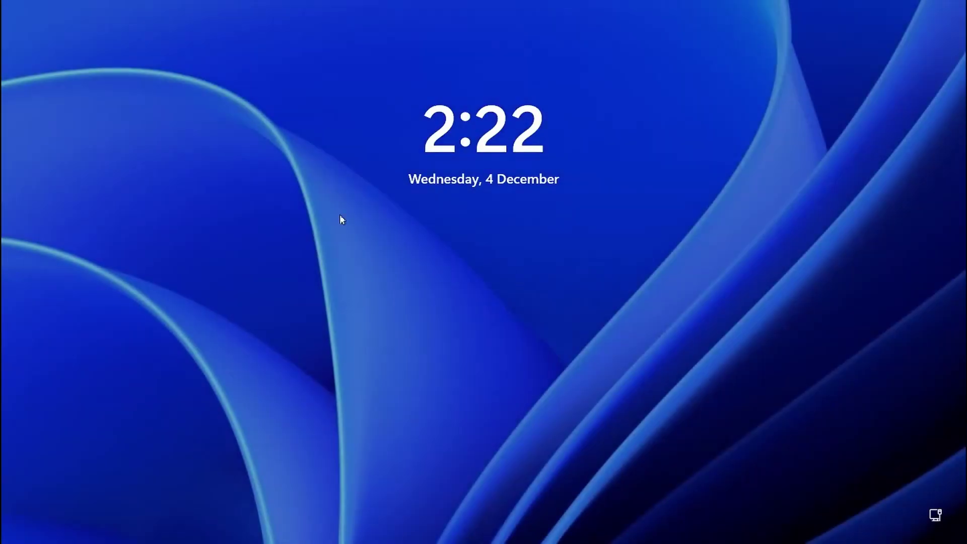
On the sign-in screen, select Your Account and sign back in.
left_click(339, 213)
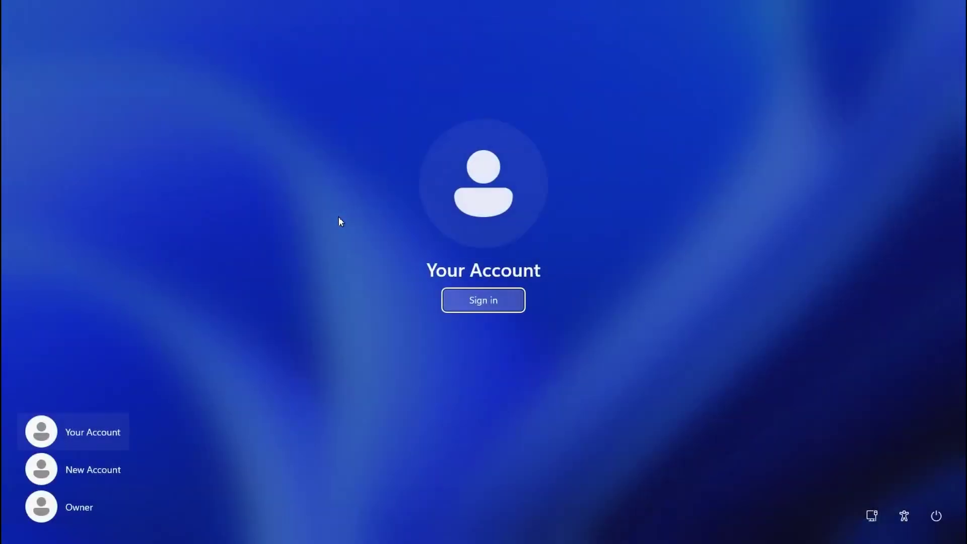
left_click(74, 473)
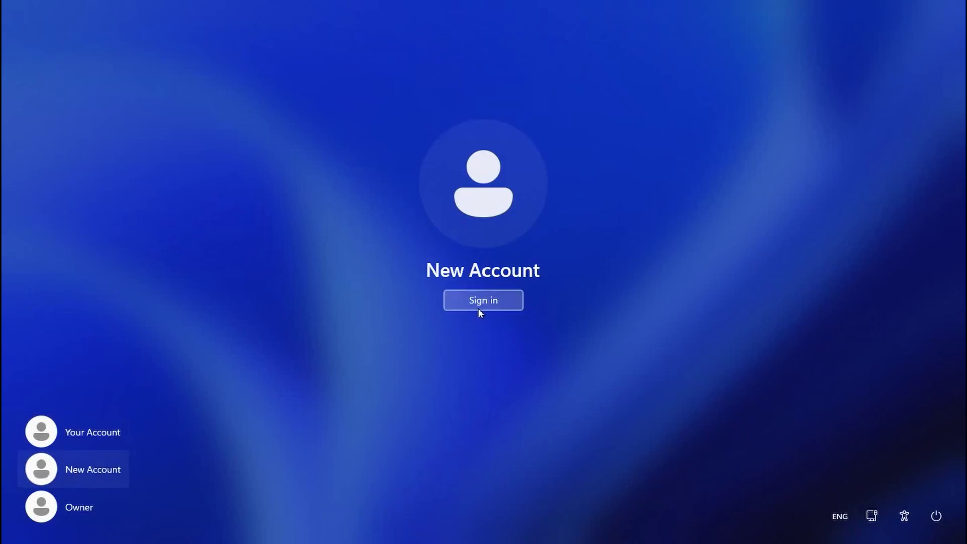
left_click(86, 430)
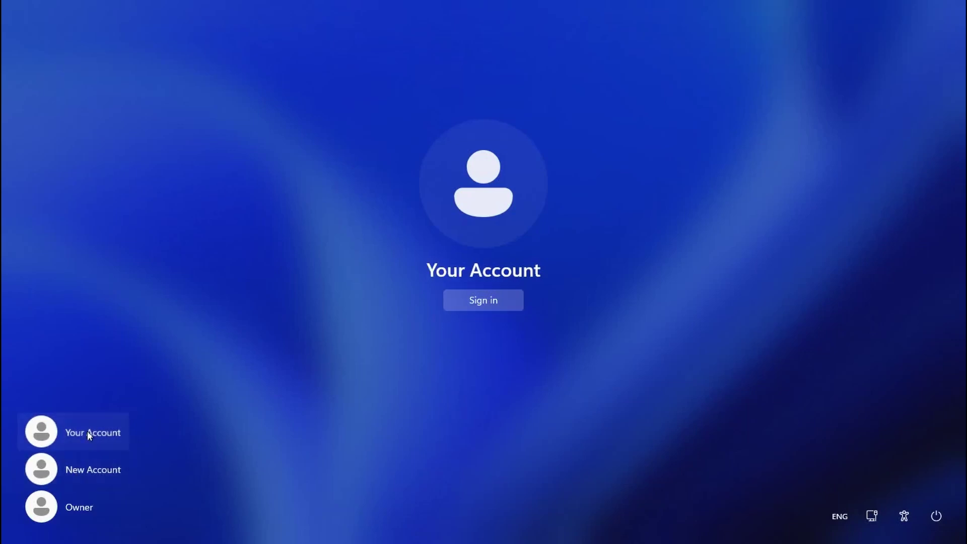
left_click(487, 302)
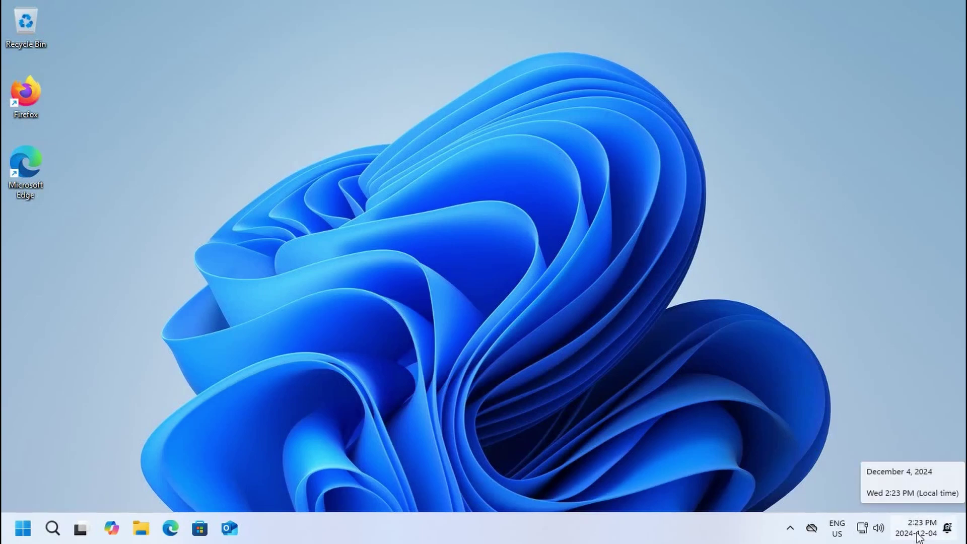
From the clock's date and time settings, cancel the manual Change date and time window and turn Set time automatically back On.
right_click(919, 536)
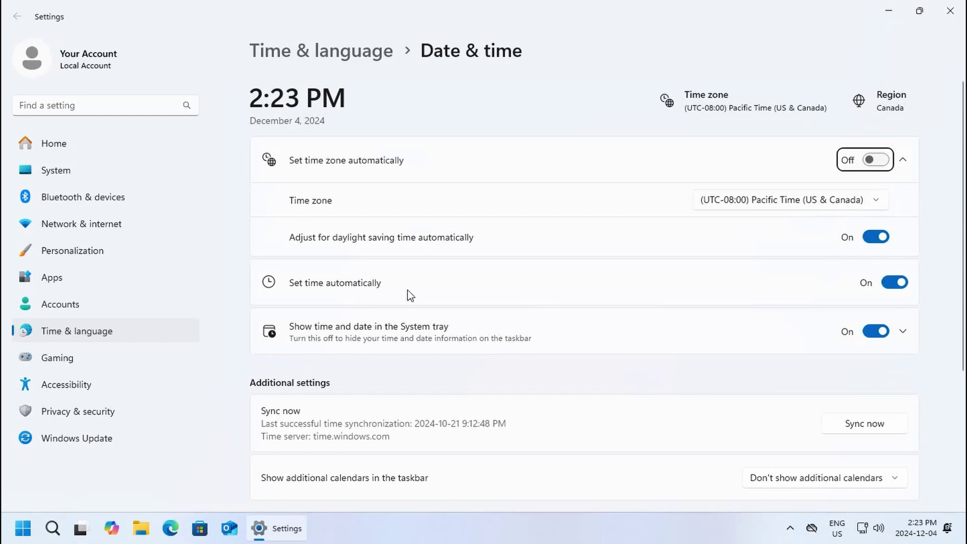
left_click(898, 284)
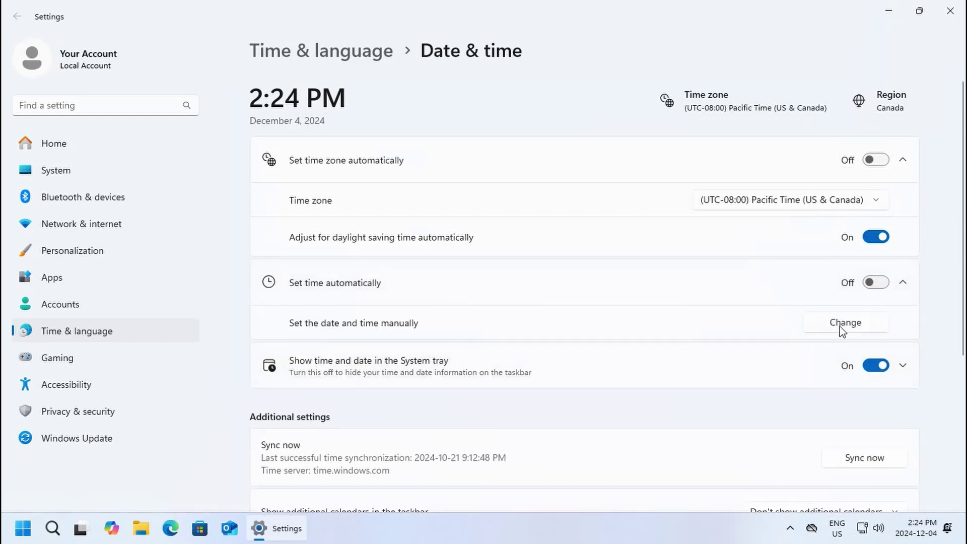
left_click(839, 327)
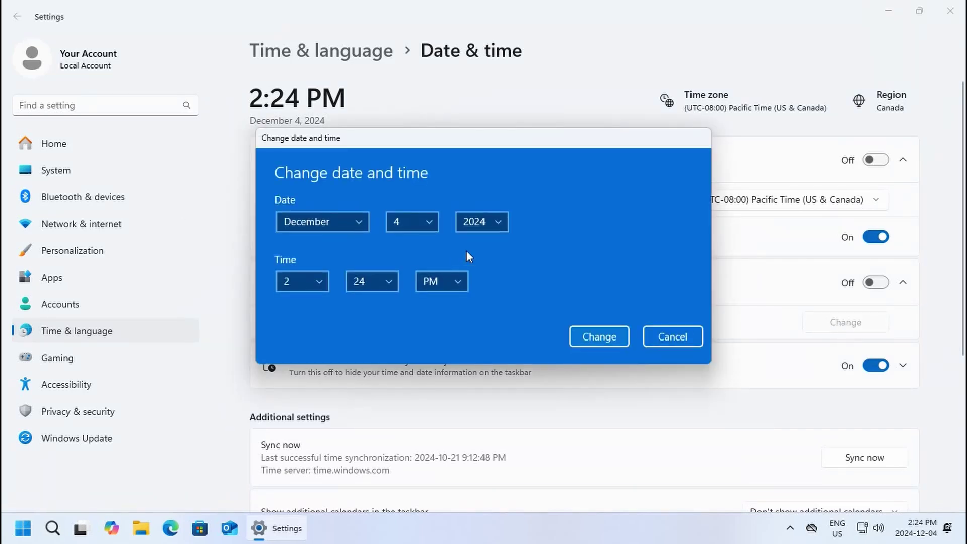
left_click(623, 342)
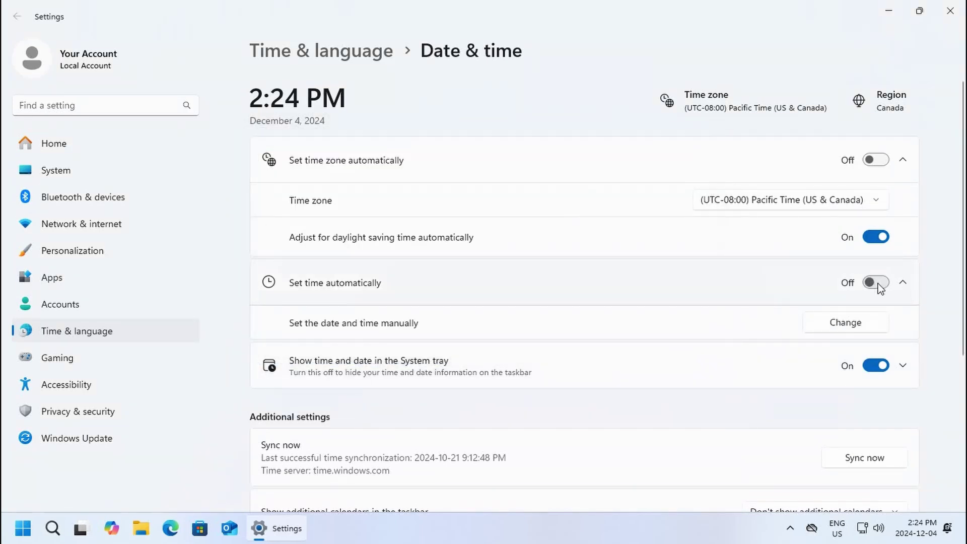
left_click(878, 283)
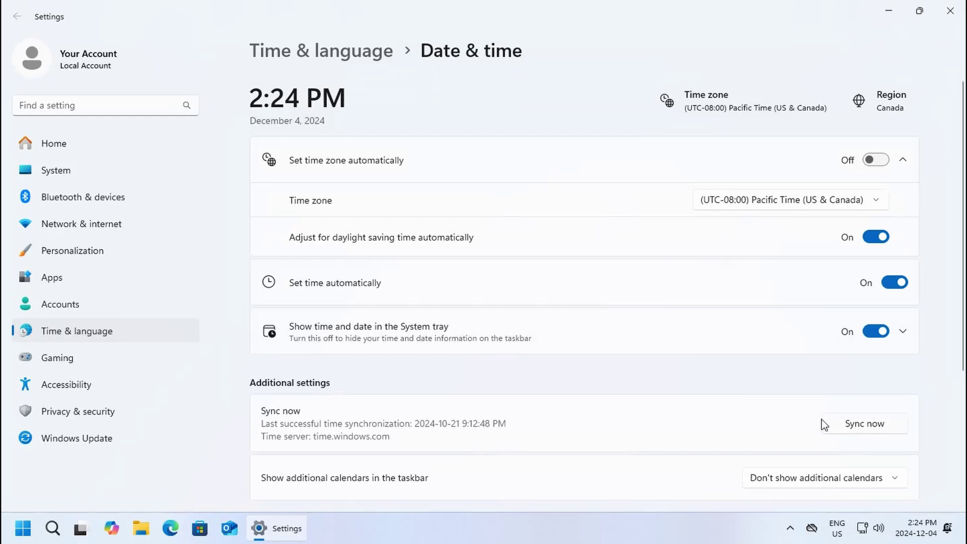
Close Settings and reopen it at Apps > Installed apps from the Start right-click menu.
left_click(948, 11)
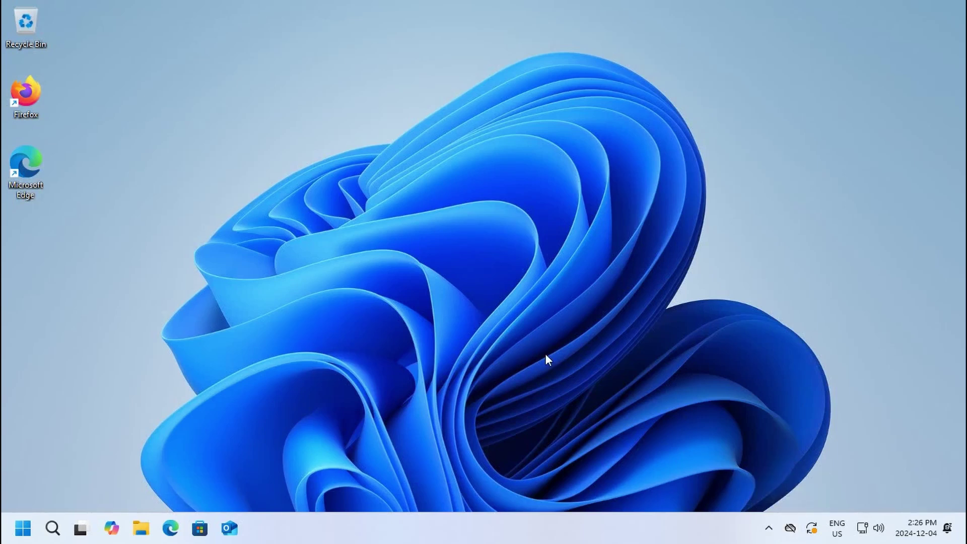
right_click(21, 528)
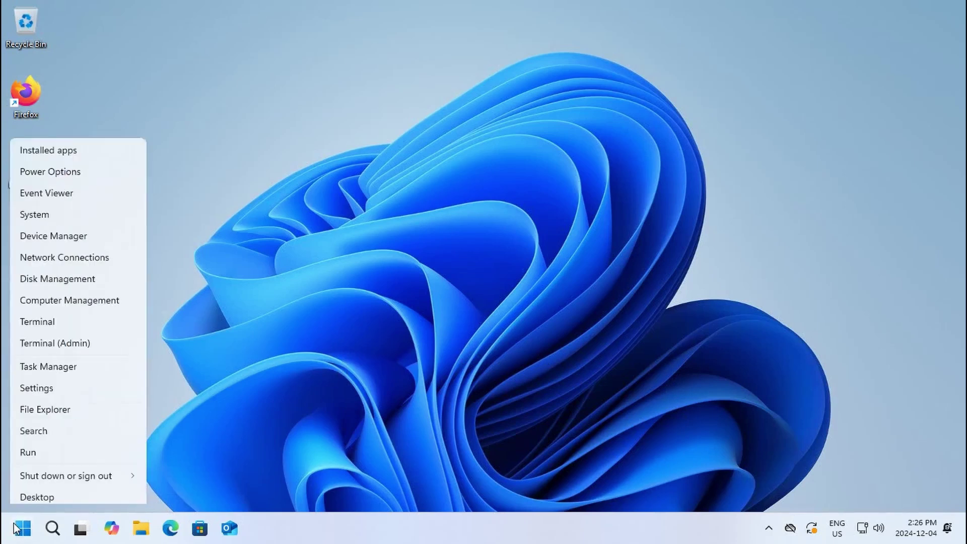
left_click(45, 383)
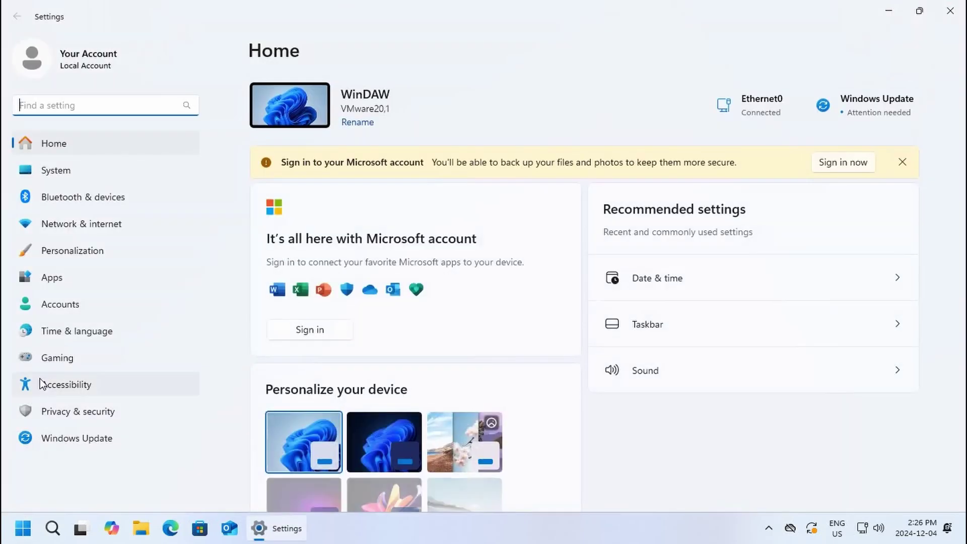
left_click(54, 282)
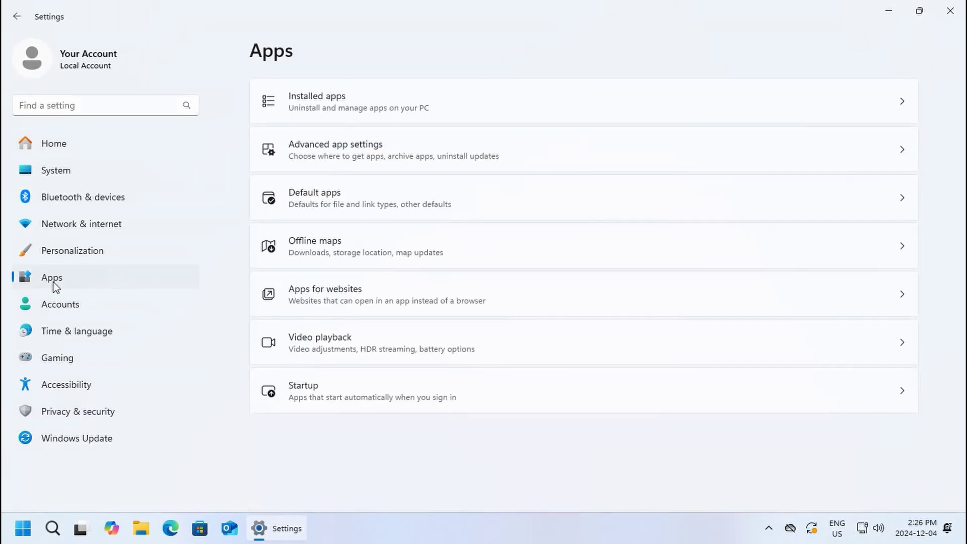
left_click(406, 108)
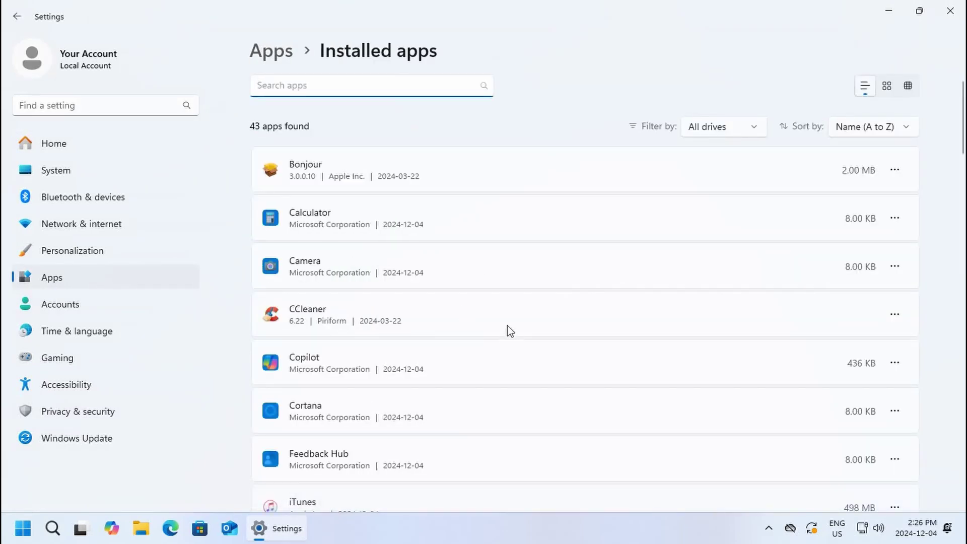
Search 'one' and uninstall Microsoft OneDrive, approving the UAC prompt.
type("one")
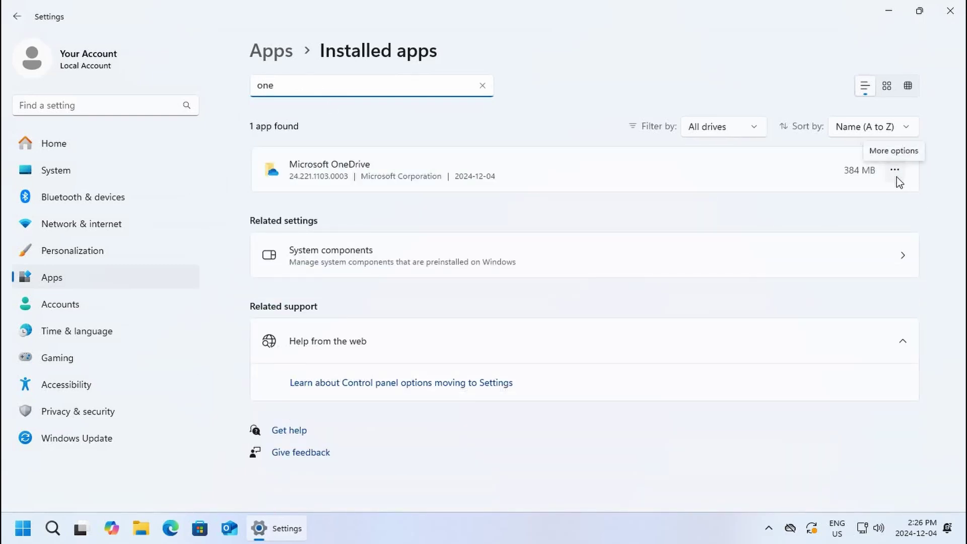
left_click(897, 176)
left_click(772, 221)
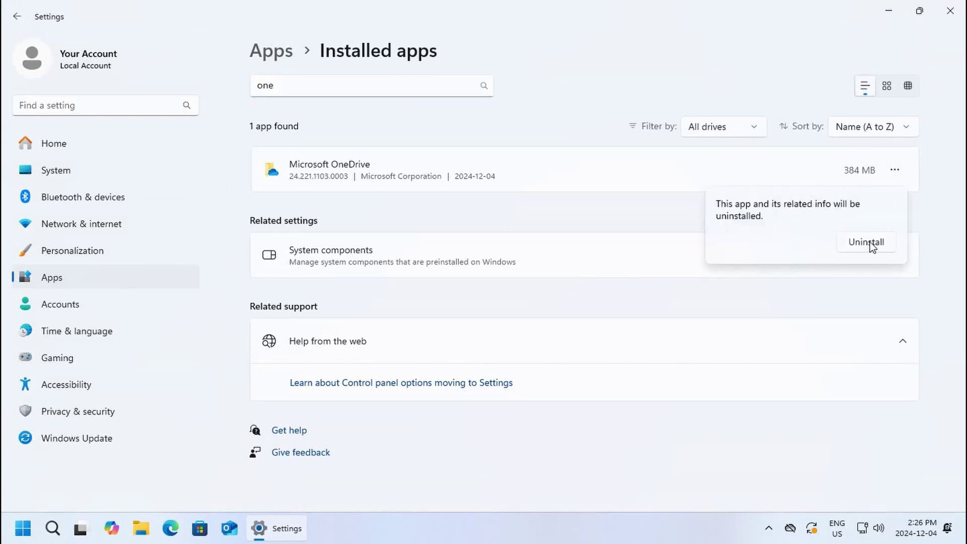
left_click(867, 243)
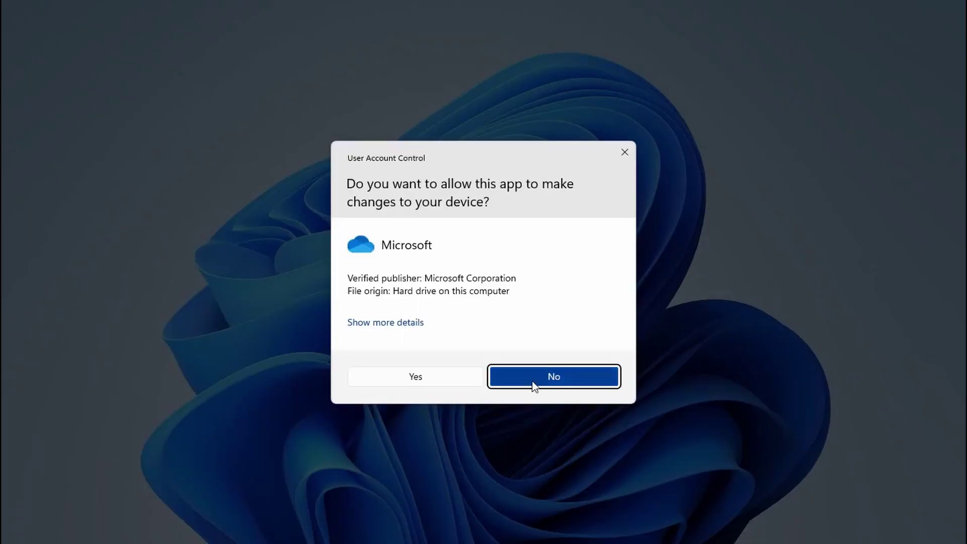
left_click(401, 383)
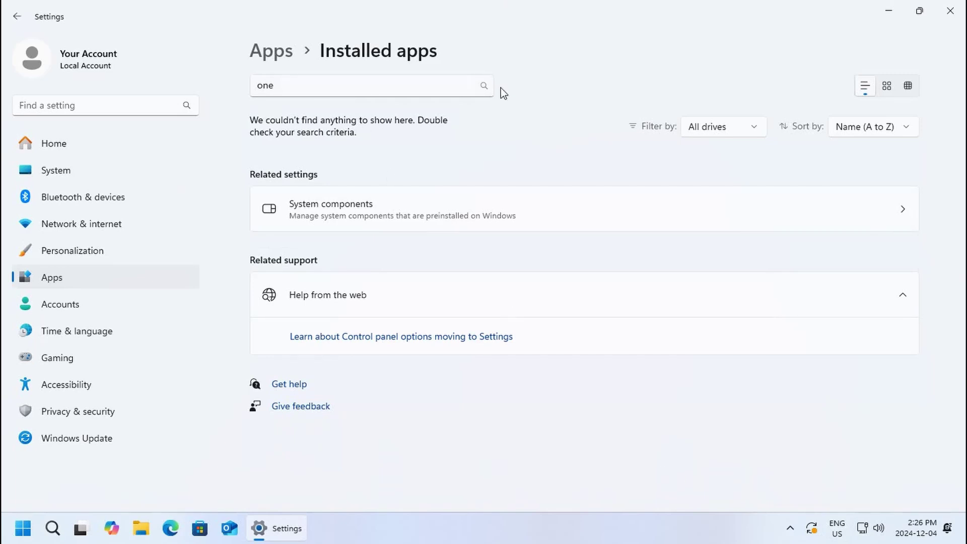
Clear the 'one' search and browse the full installed apps list, Sound Recorder through Xbox Live.
left_click_drag(287, 82, 251, 87)
key("BackSpace")
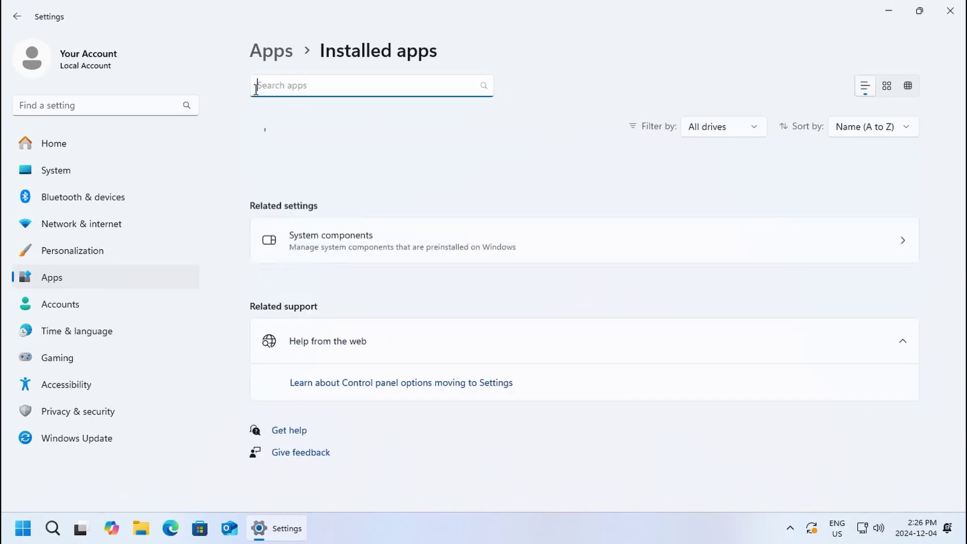
scroll(428, 296, "down", 5)
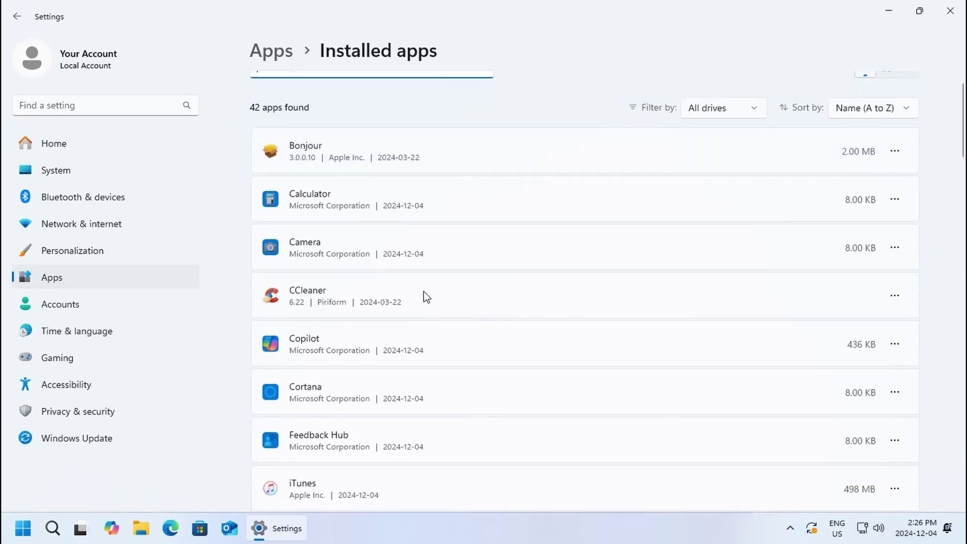
scroll(423, 297, "down", 10)
scroll(424, 301, "down", 10)
scroll(425, 301, "down", 10)
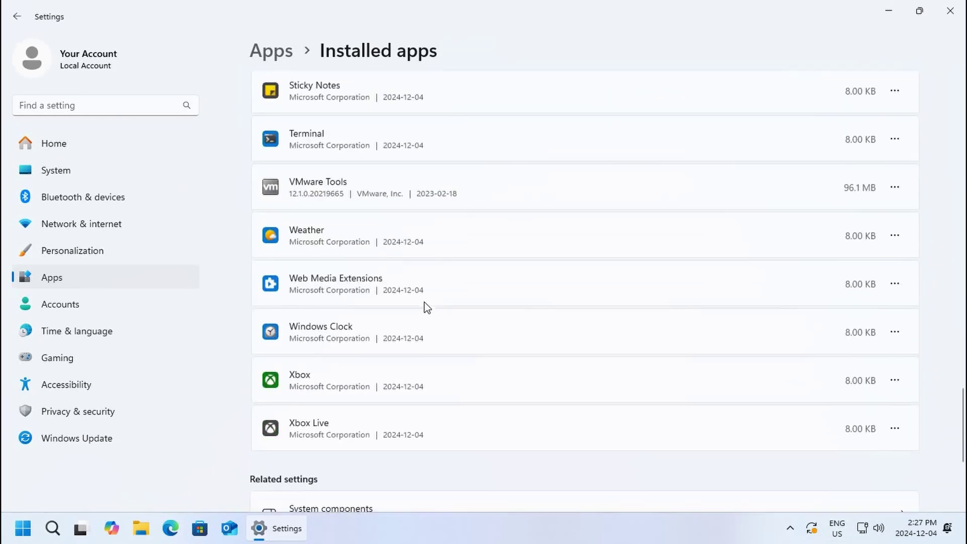
scroll(424, 301, "up", 1)
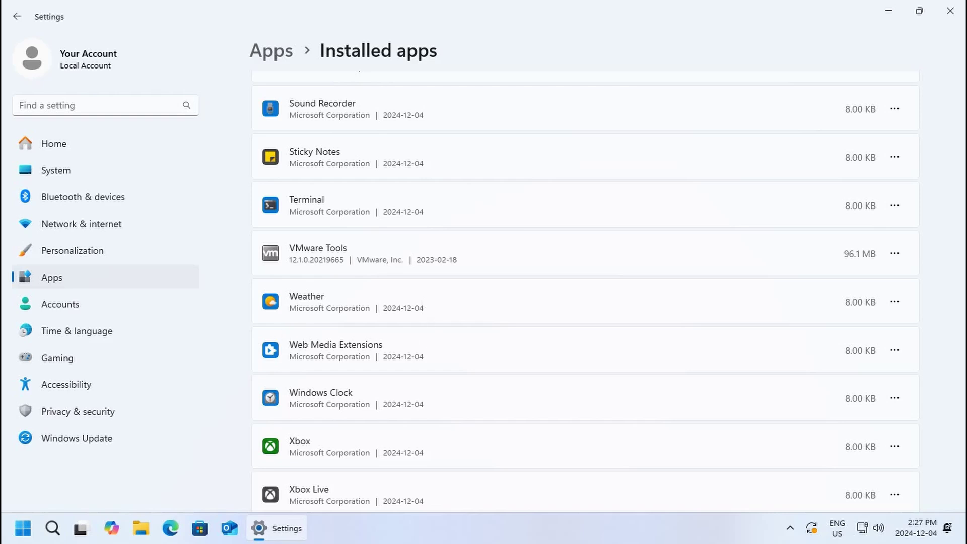
Close Settings and choose Update and restart from the Start menu's Power button.
left_click(951, 12)
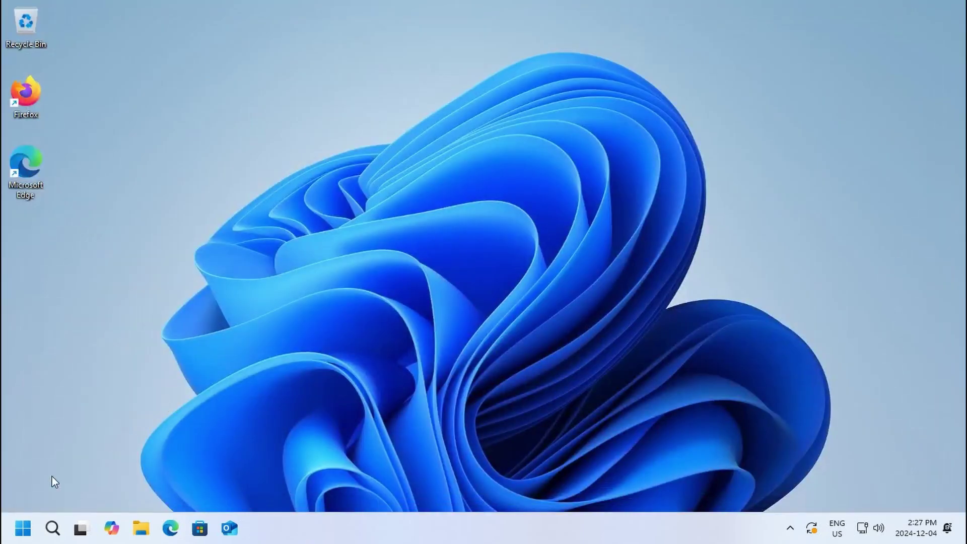
left_click(22, 528)
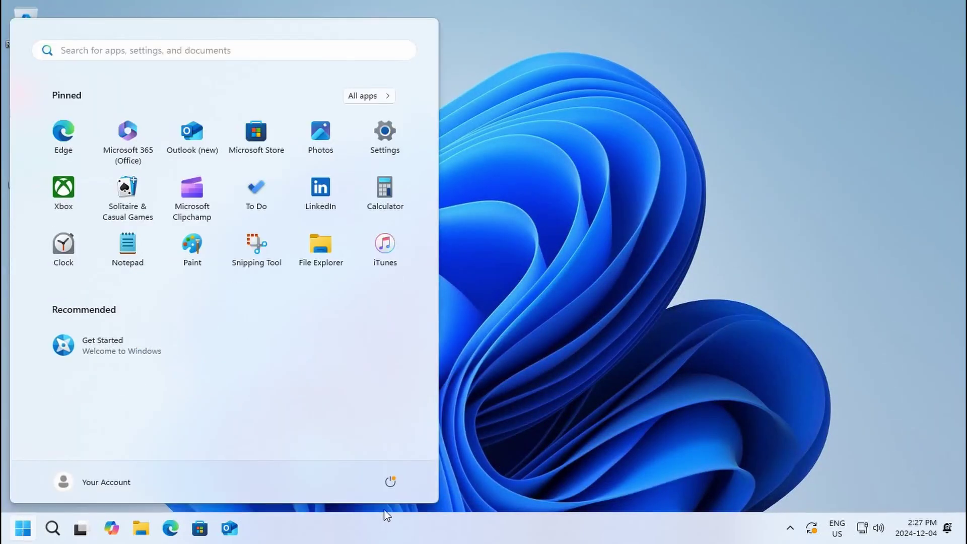
left_click(391, 482)
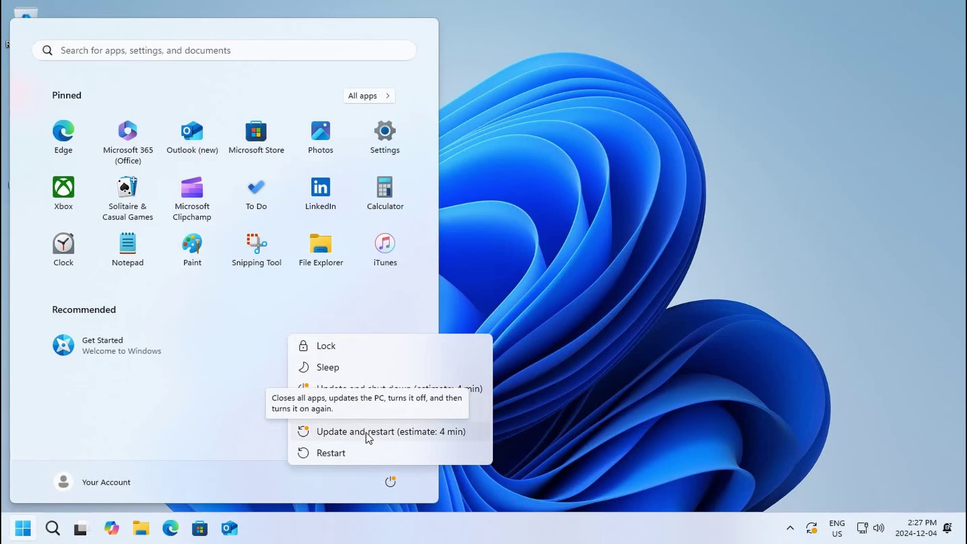
left_click(366, 432)
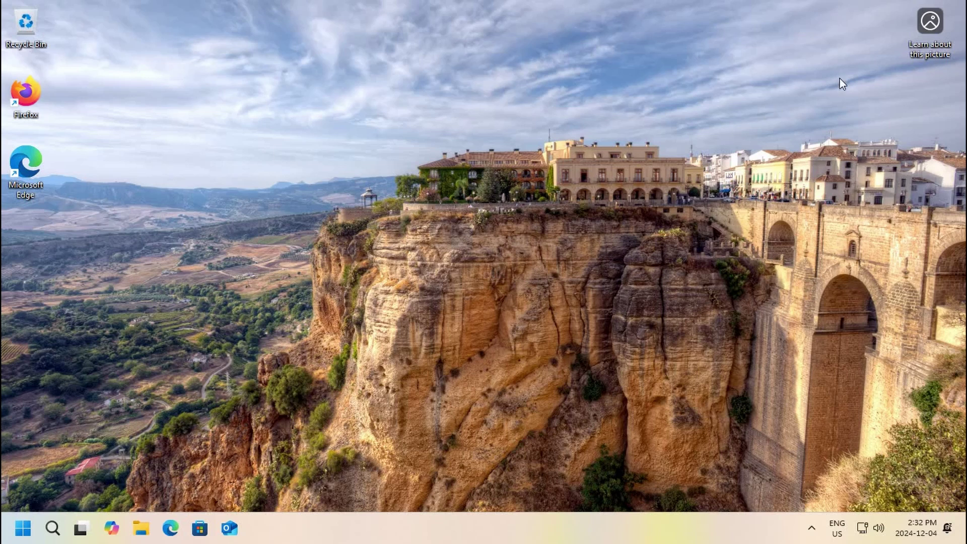
mouse_move(929, 29)
mouse_move(926, 48)
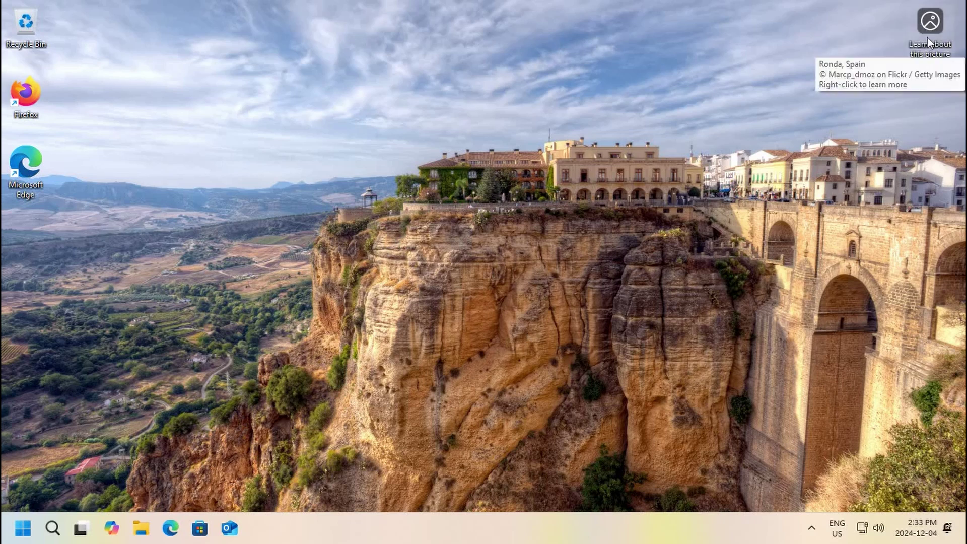
left_click(25, 531)
left_click(85, 485)
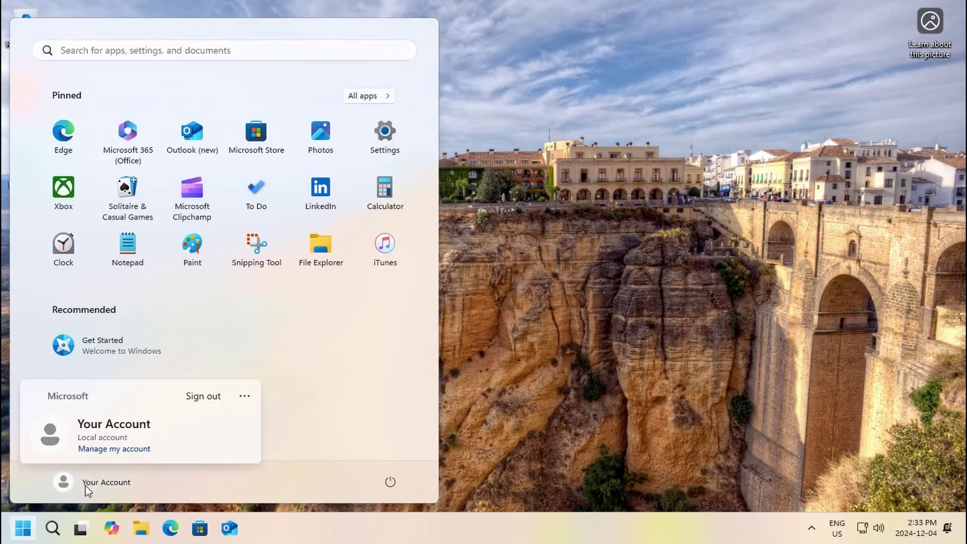
left_click(249, 398)
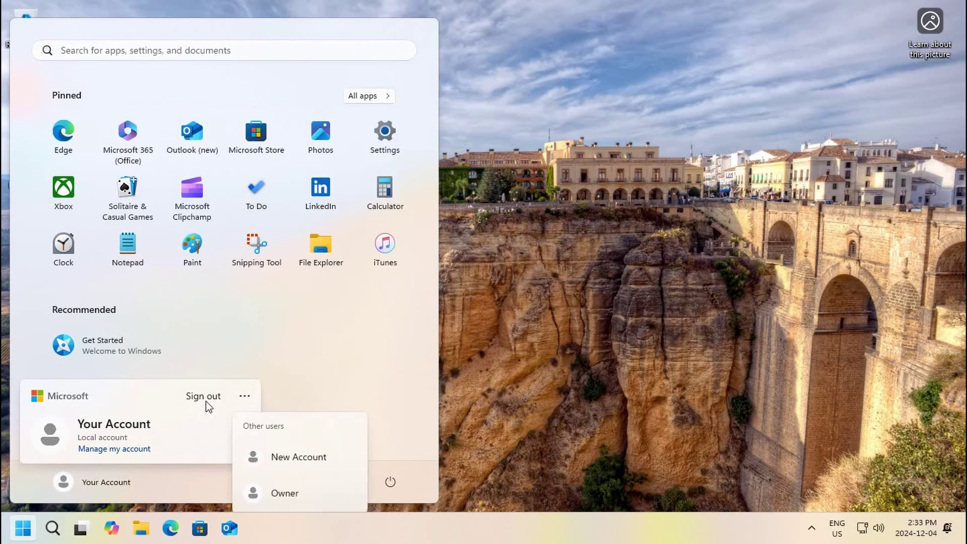
left_click(144, 404)
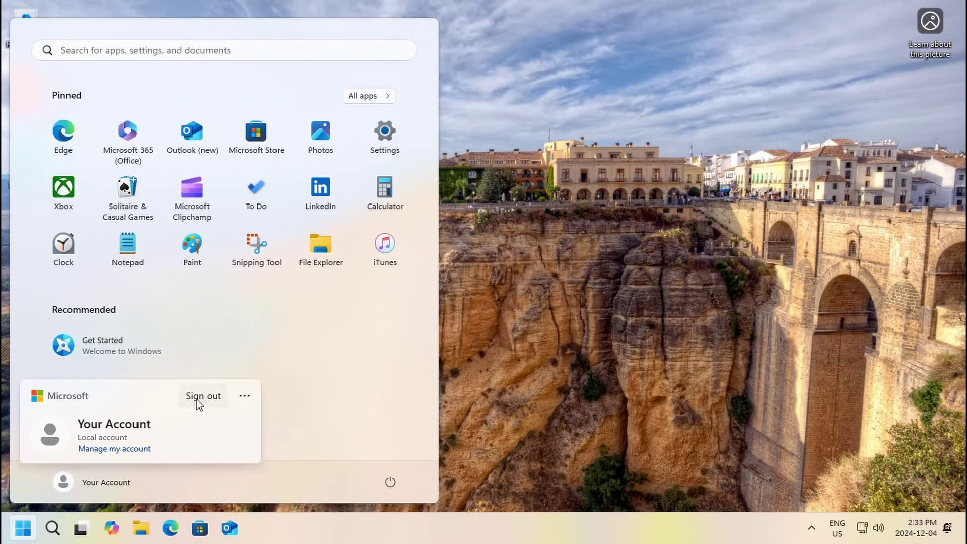
left_click(549, 391)
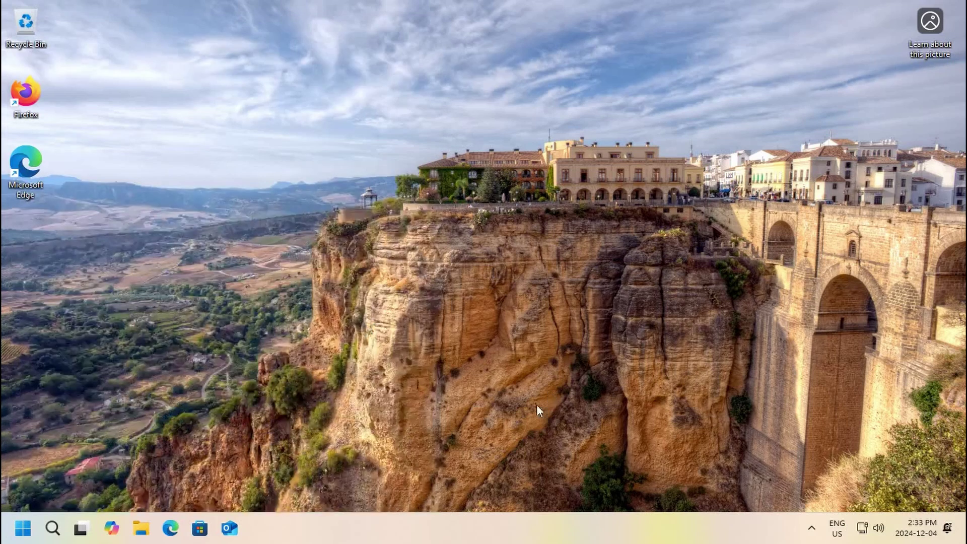